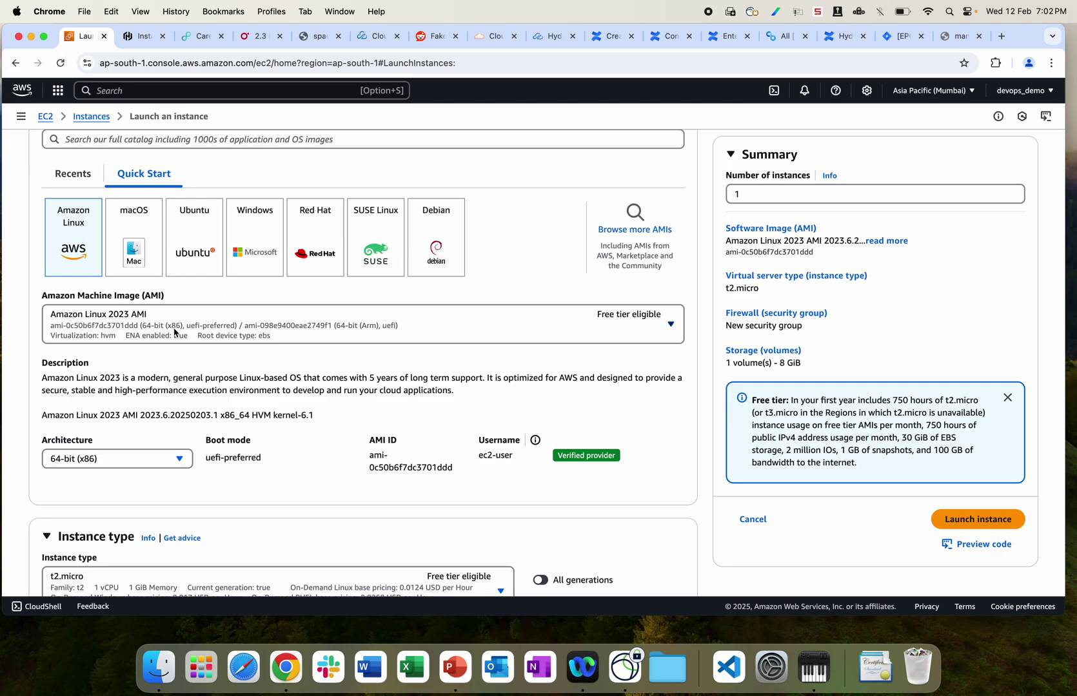
# - Select the existing key pair "public" for logging in to the instance
pyautogui.scroll(-3, 258, 357)
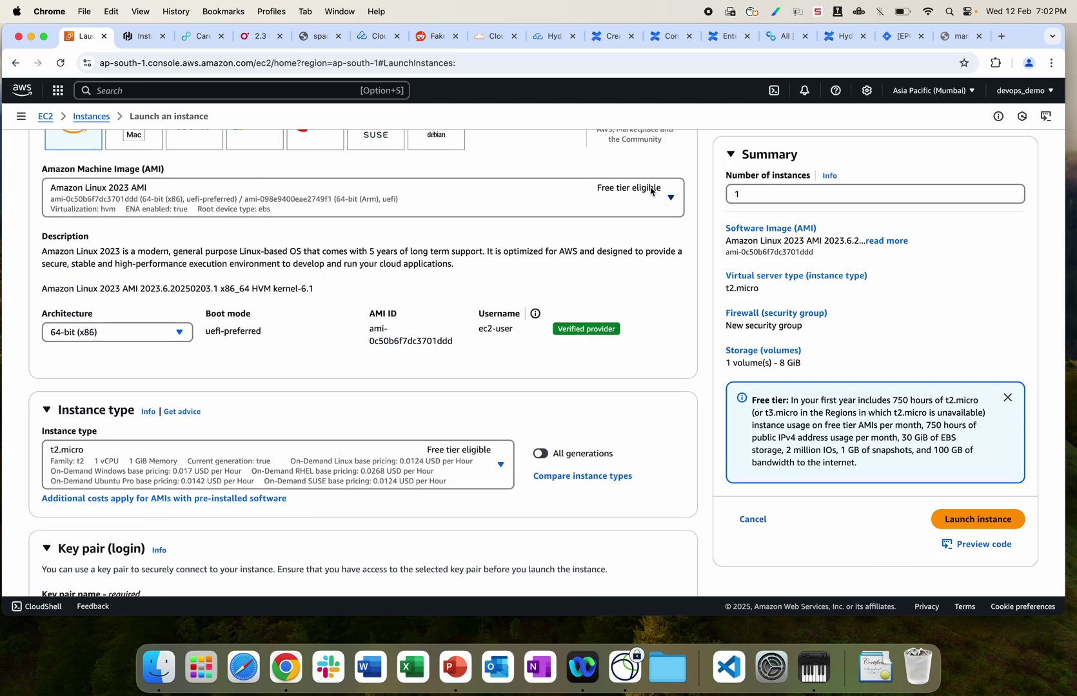
pyautogui.scroll(-1, 196, 336)
pyautogui.scroll(-2, 196, 337)
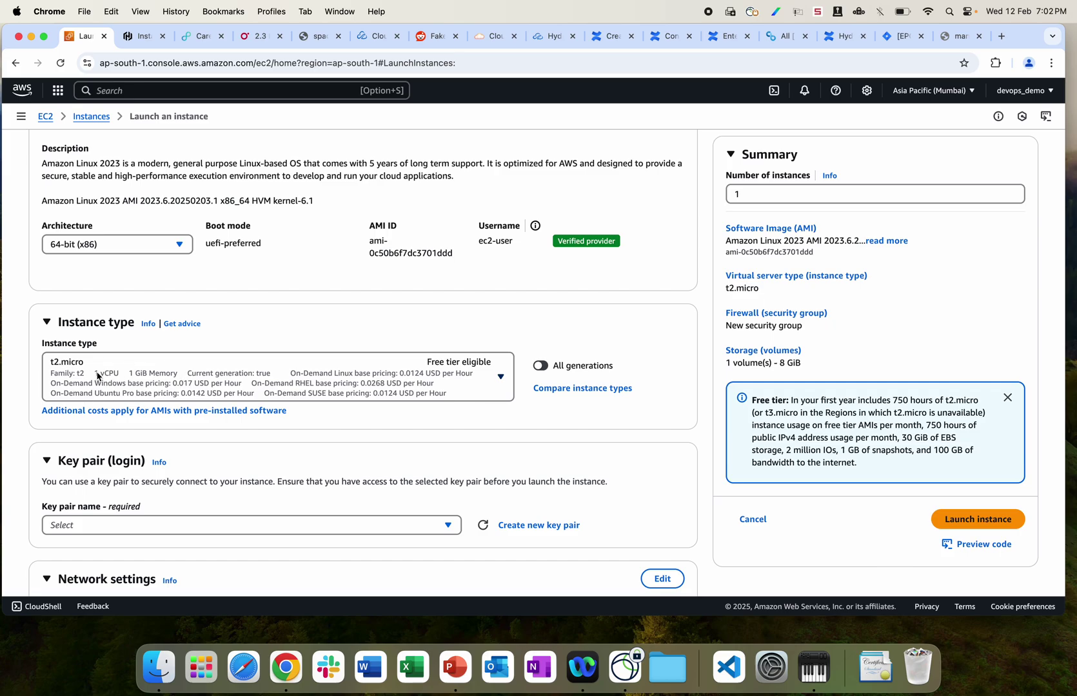
pyautogui.click(44, 37)
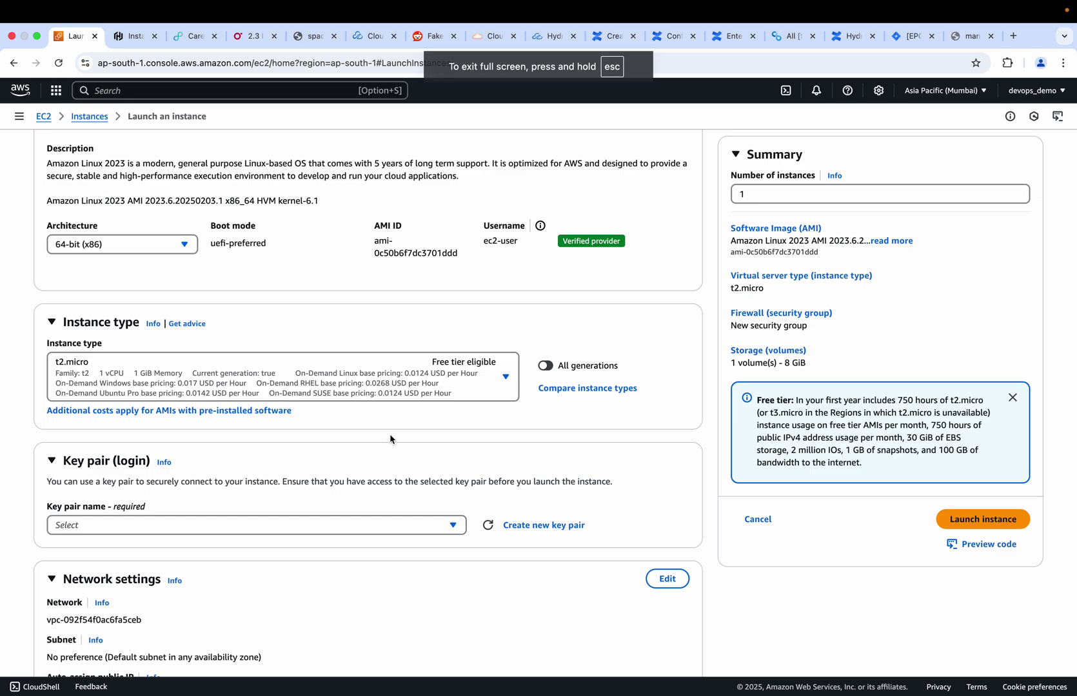
pyautogui.scroll(-3, 523, 414)
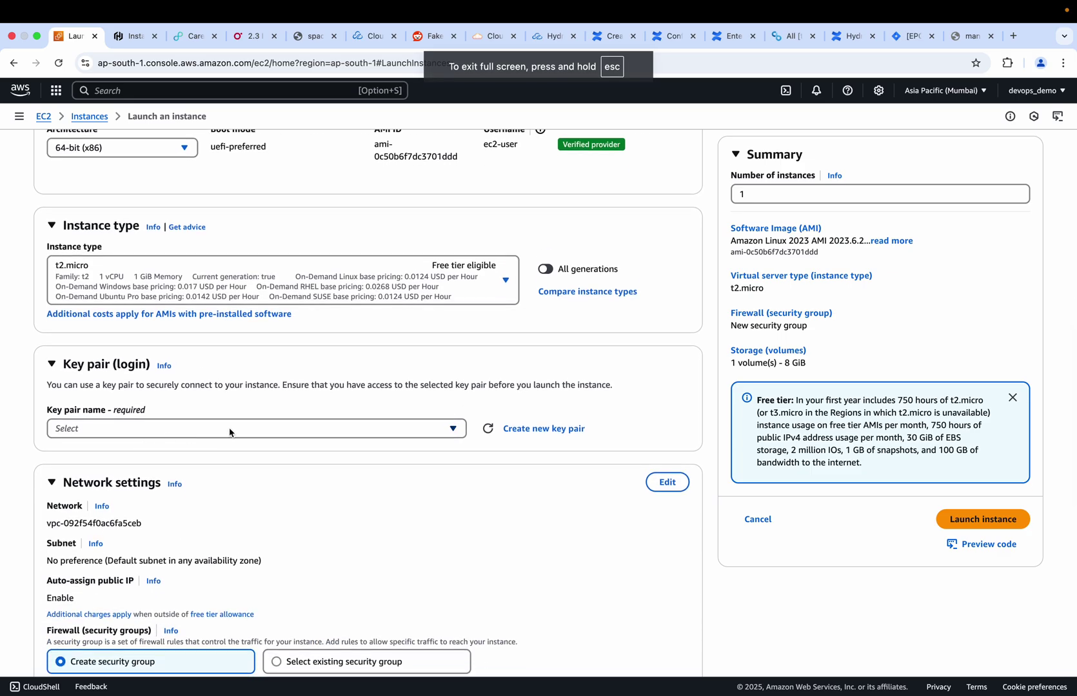
pyautogui.click(452, 431)
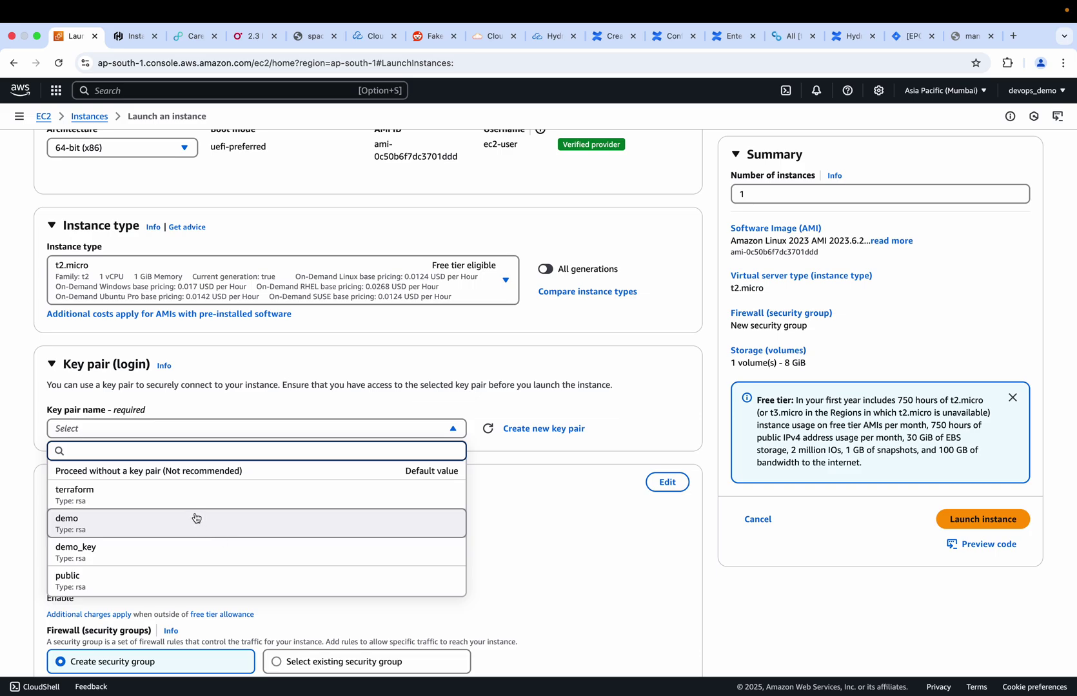
pyautogui.click(103, 580)
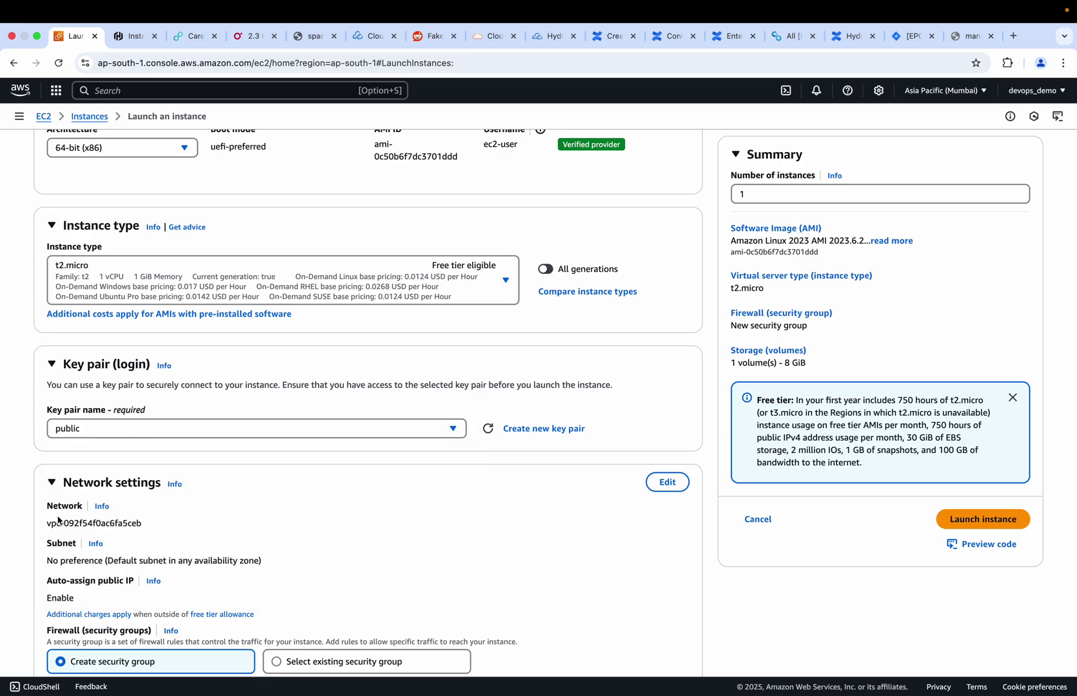
pyautogui.click(559, 430)
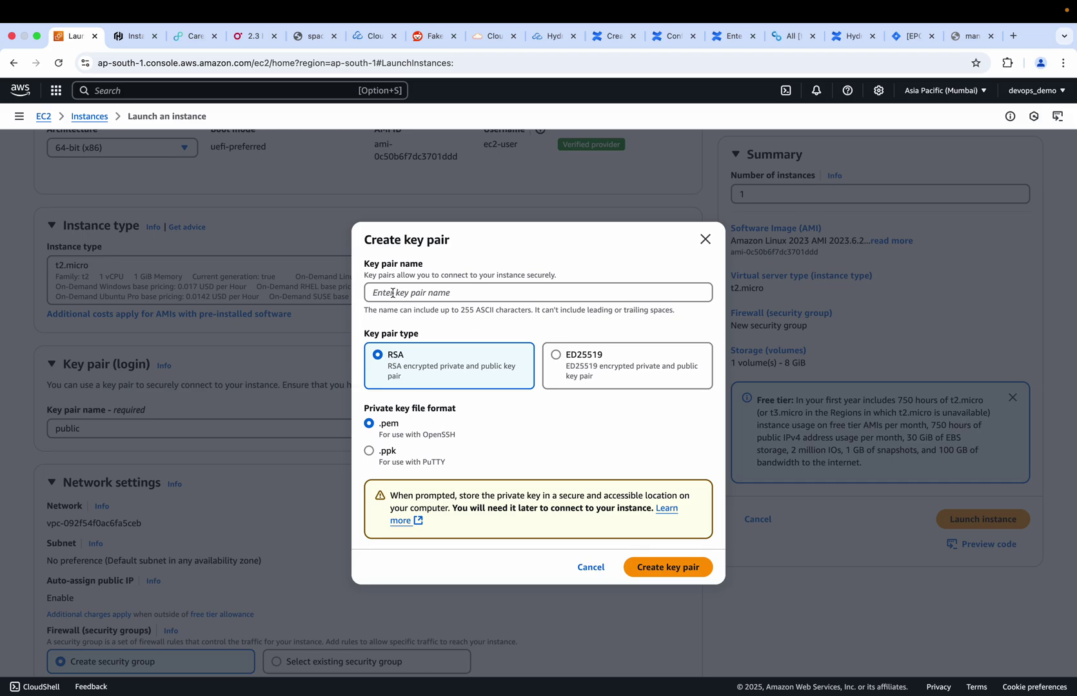
pyautogui.click(589, 568)
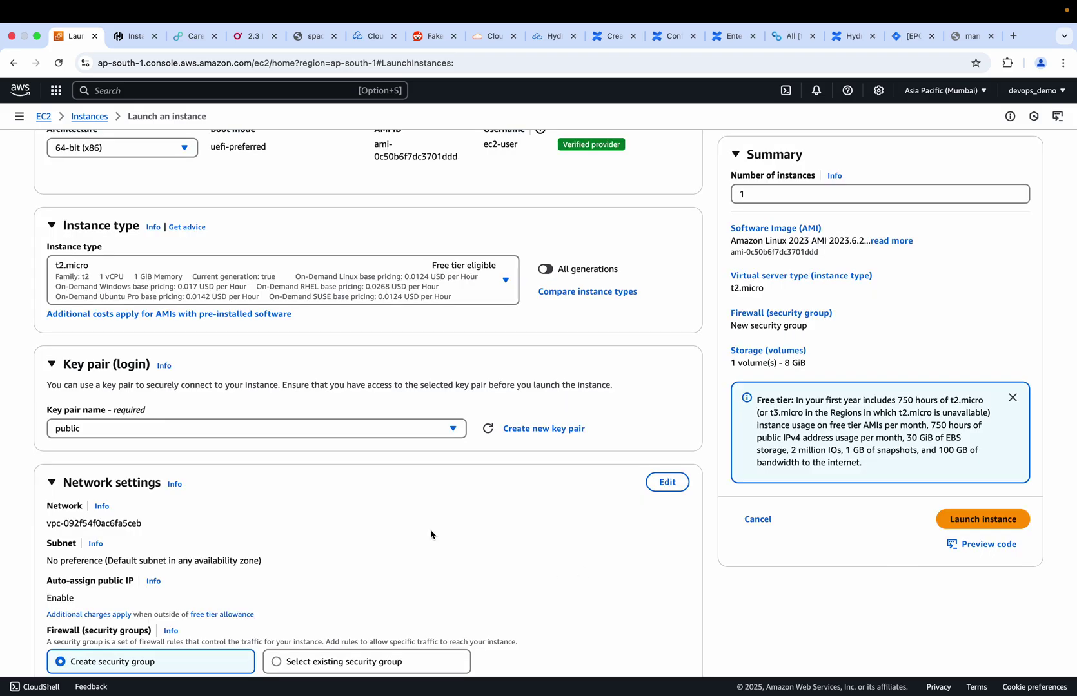
pyautogui.click(383, 433)
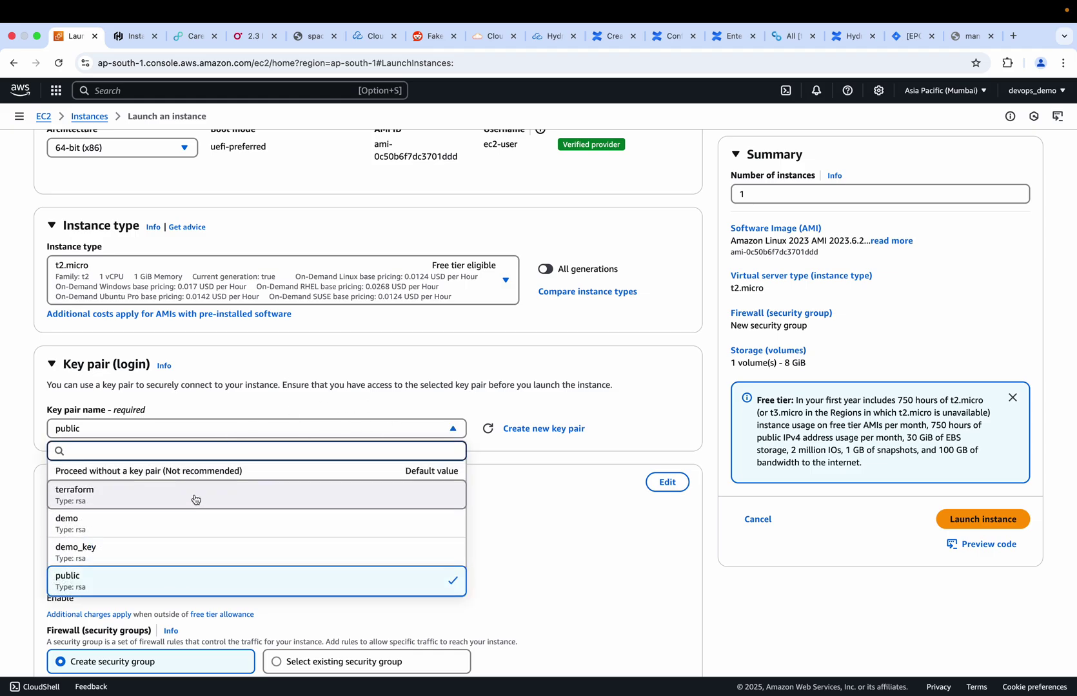
pyautogui.click(375, 366)
# - Edit the network settings, keeping the default VPC and choosing the subnet in availability zone ap-south-1a
pyautogui.scroll(-2, 145, 503)
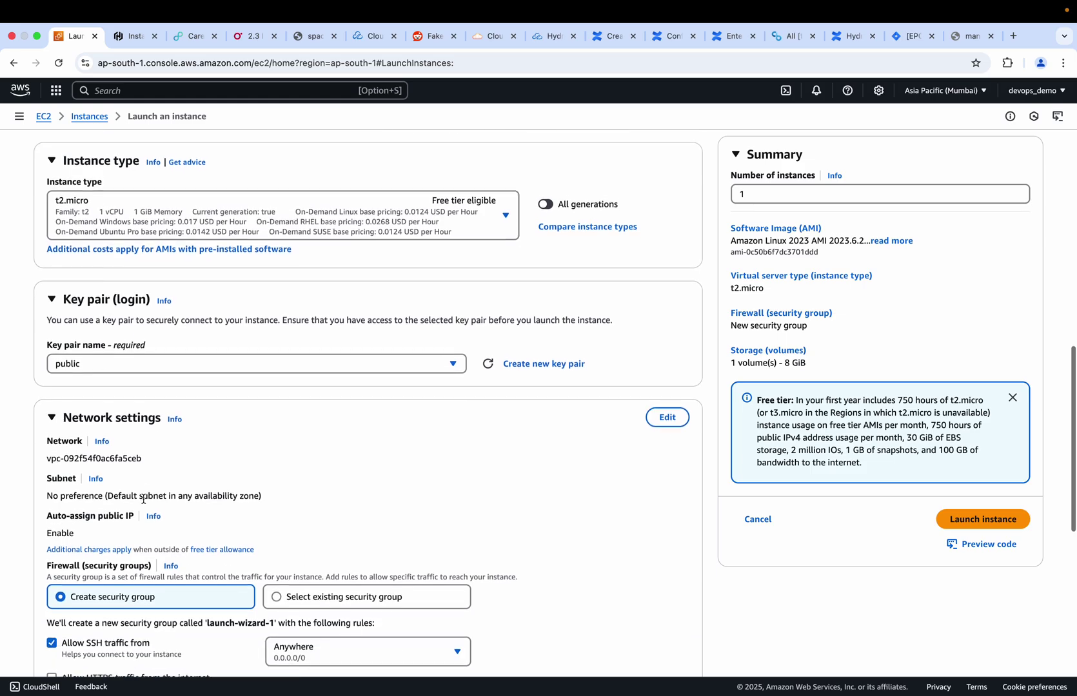
pyautogui.click(667, 412)
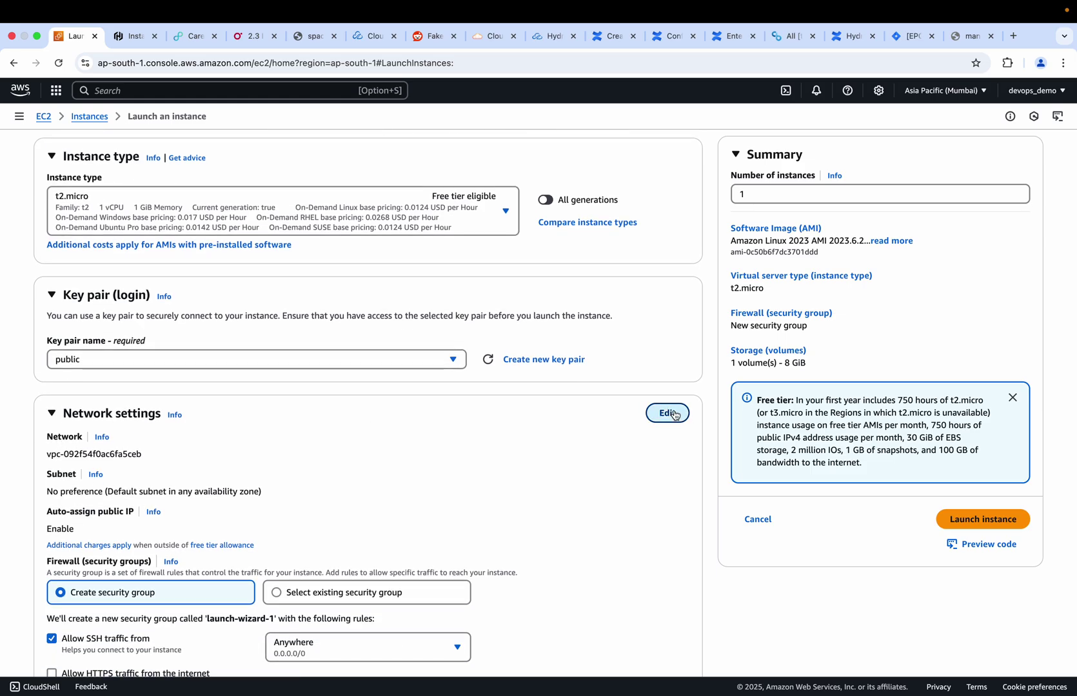
pyautogui.scroll(-2, 278, 478)
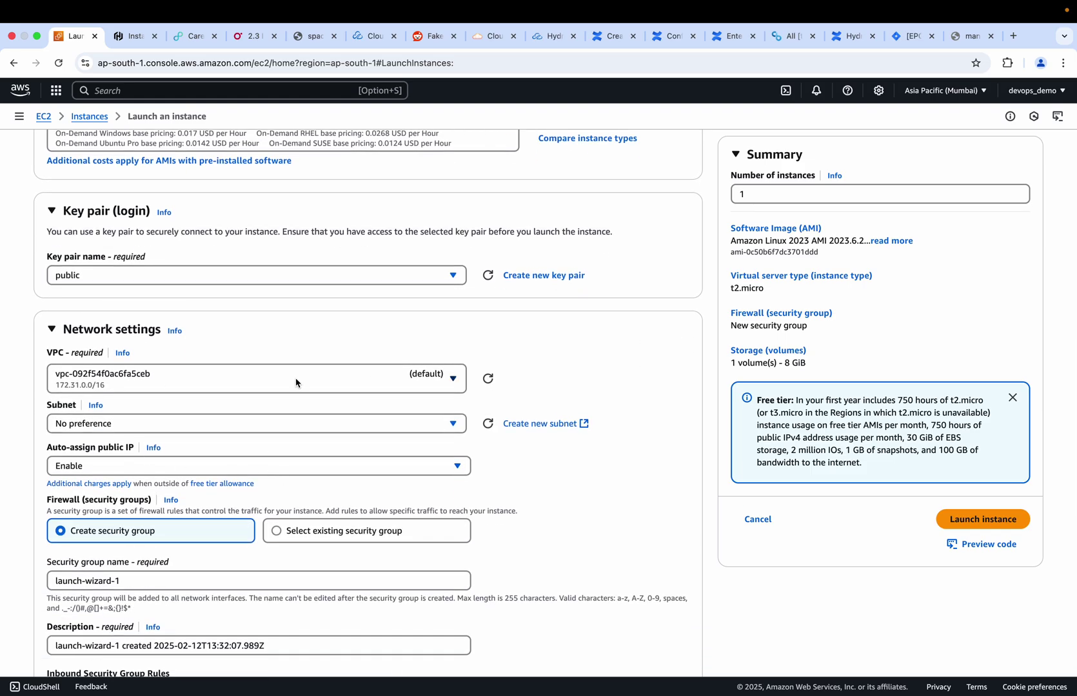
pyautogui.click(335, 388)
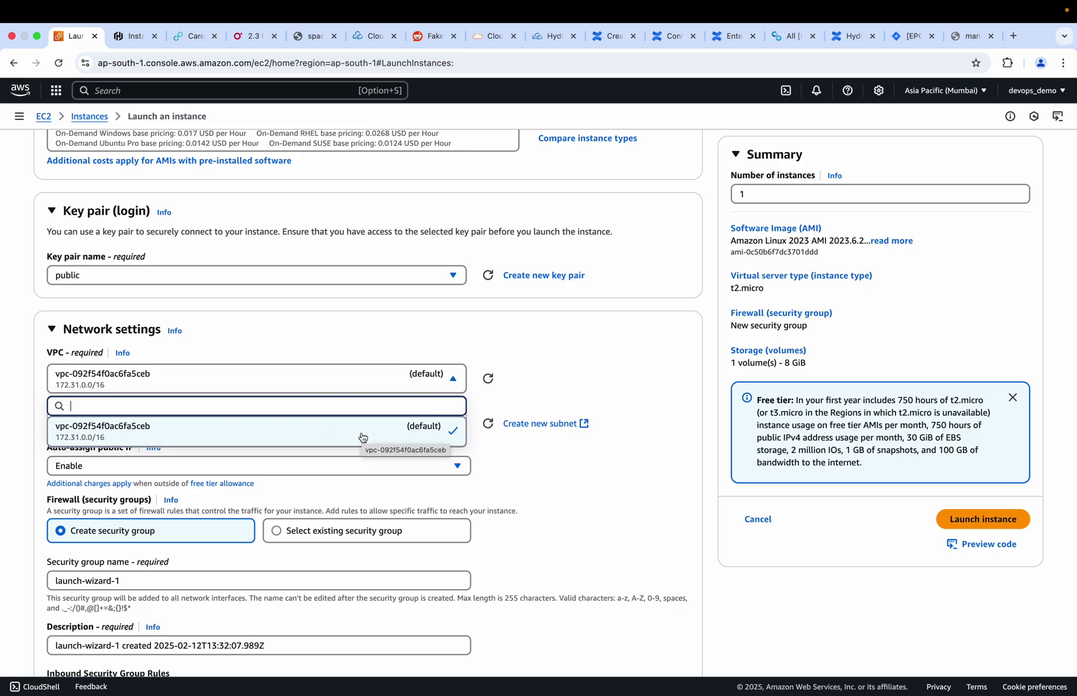
pyautogui.click(503, 453)
pyautogui.click(389, 424)
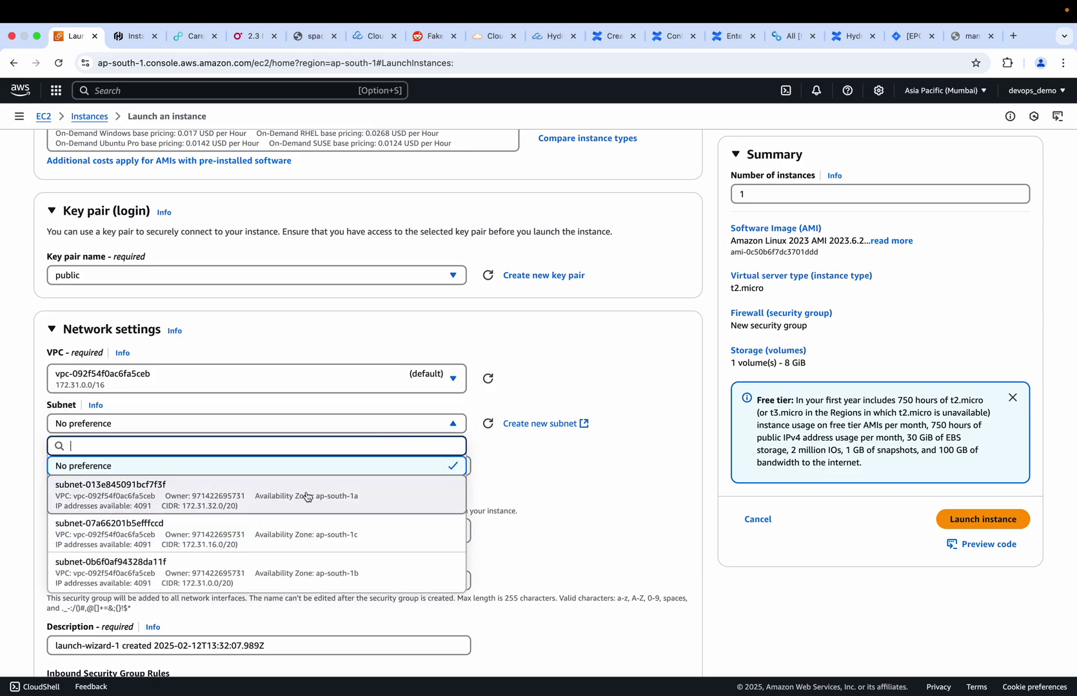
pyautogui.click(367, 494)
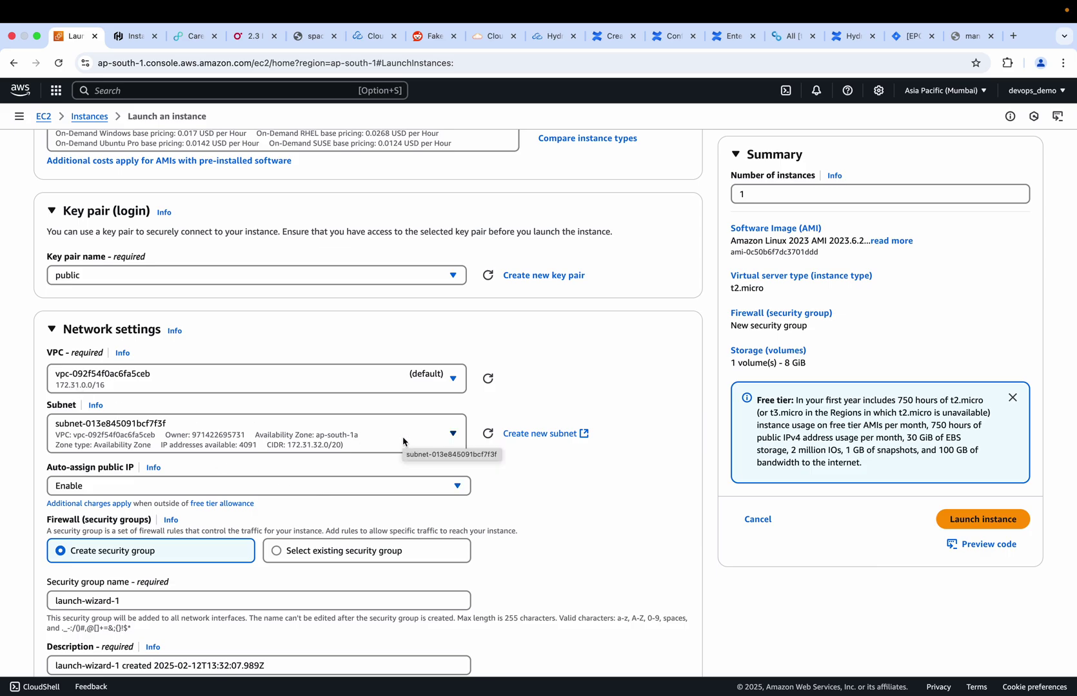
# - Name the new security group demo-sg and set its description to "demo sg"
pyautogui.scroll(-1, 403, 441)
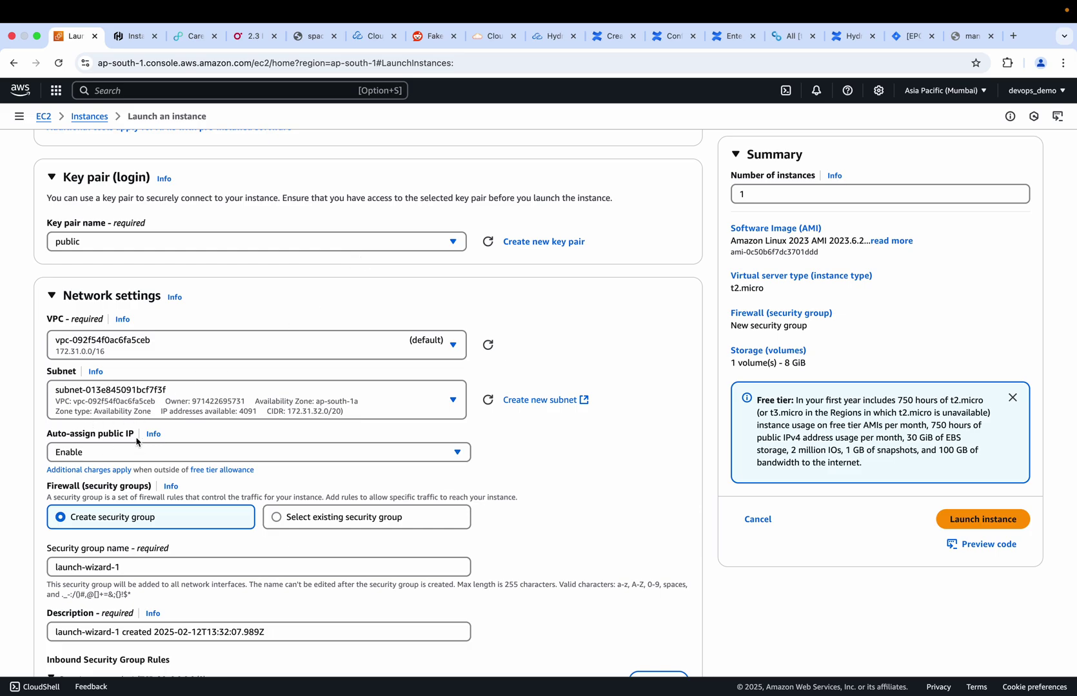
pyautogui.scroll(-2, 136, 443)
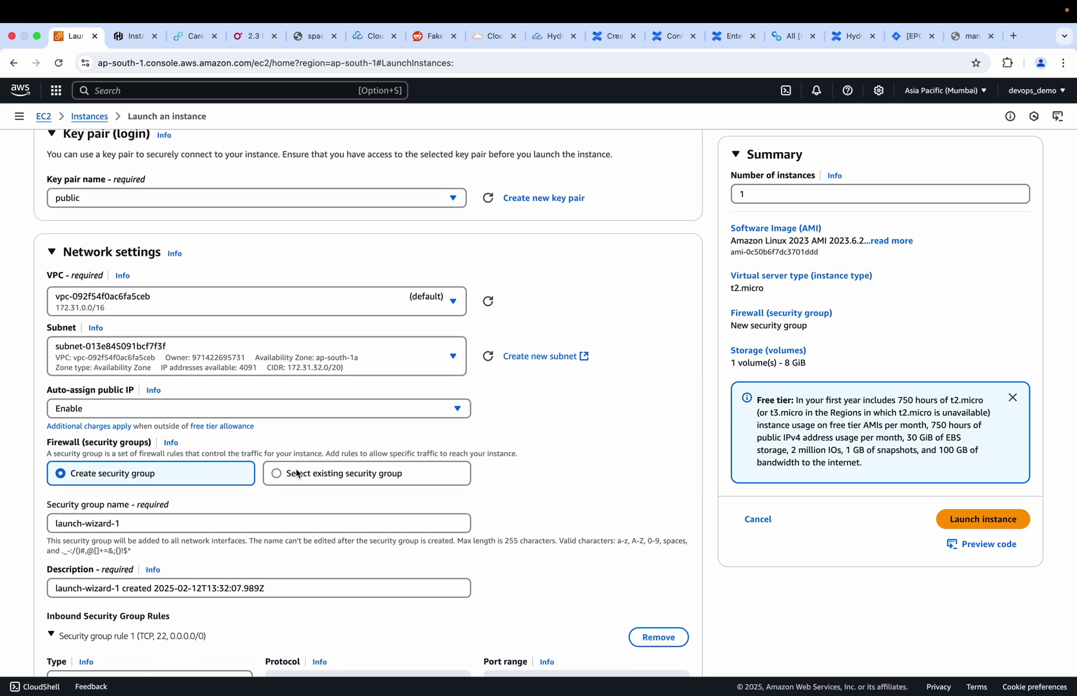
pyautogui.scroll(-1, 296, 474)
pyautogui.click(119, 490)
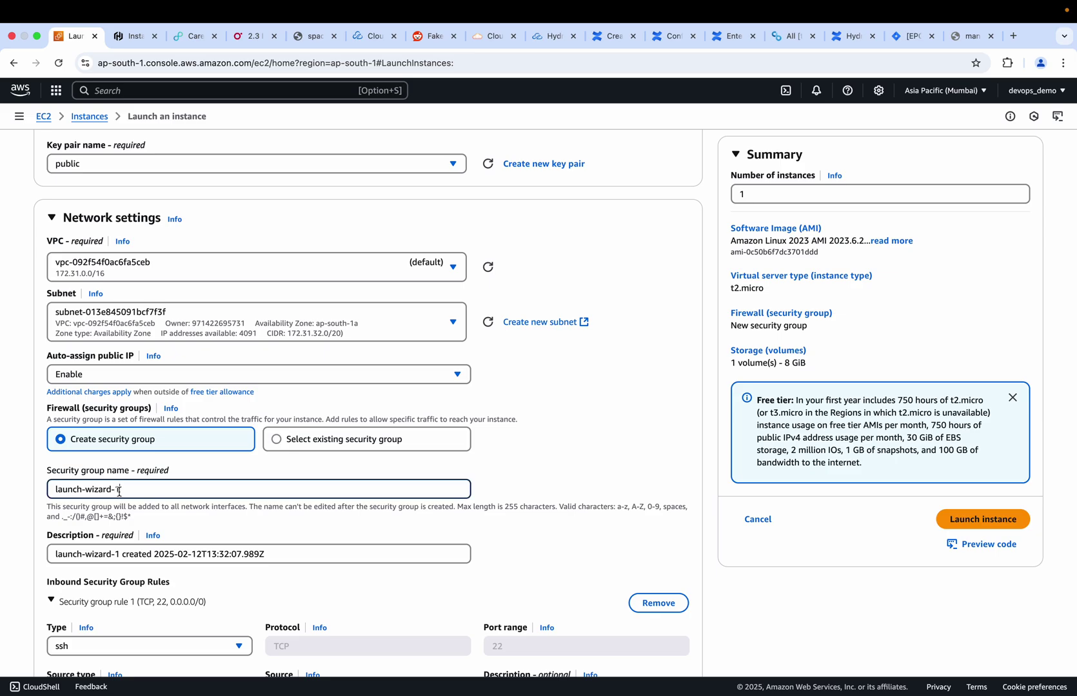
pyautogui.hotkey('ctrl', 'a')
pyautogui.write('demo')
pyautogui.click(173, 555)
pyautogui.hotkey('ctrl', 'a')
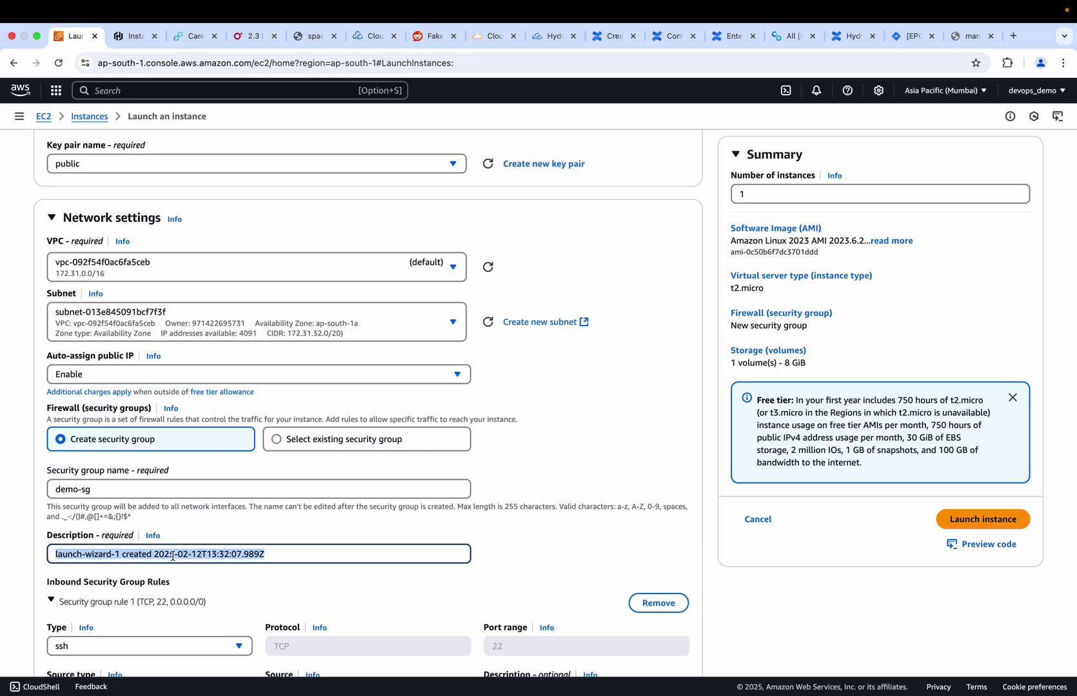
pyautogui.press('BackSpace')
pyautogui.write('demo sg')
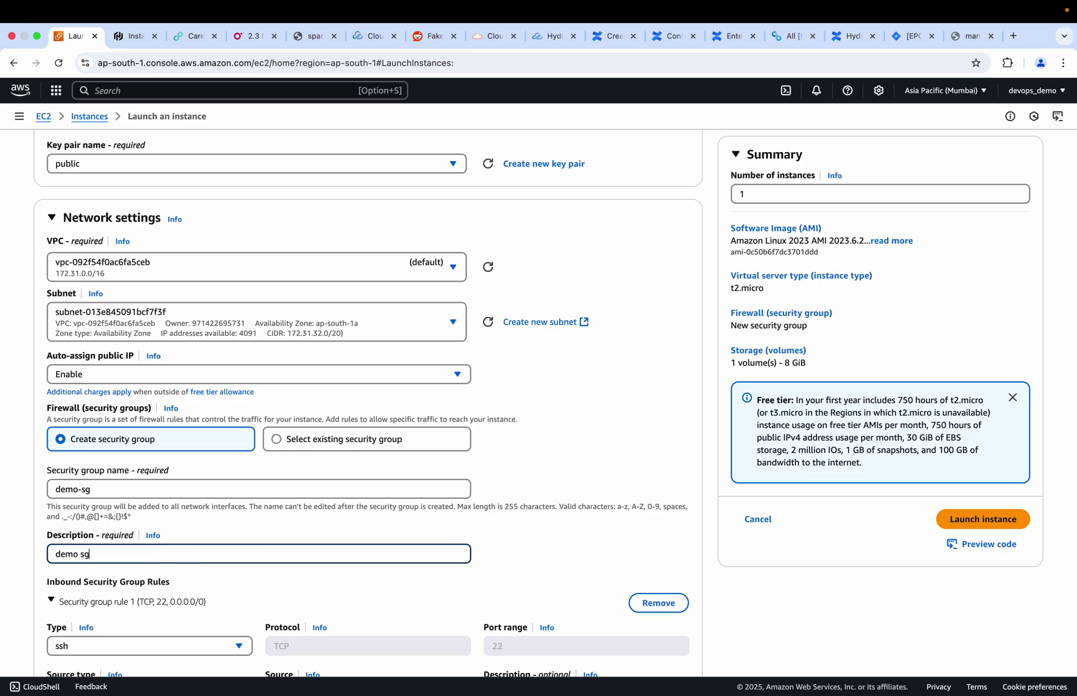
# - Add a second inbound security group rule after the existing SSH rule
pyautogui.scroll(-5, 532, 504)
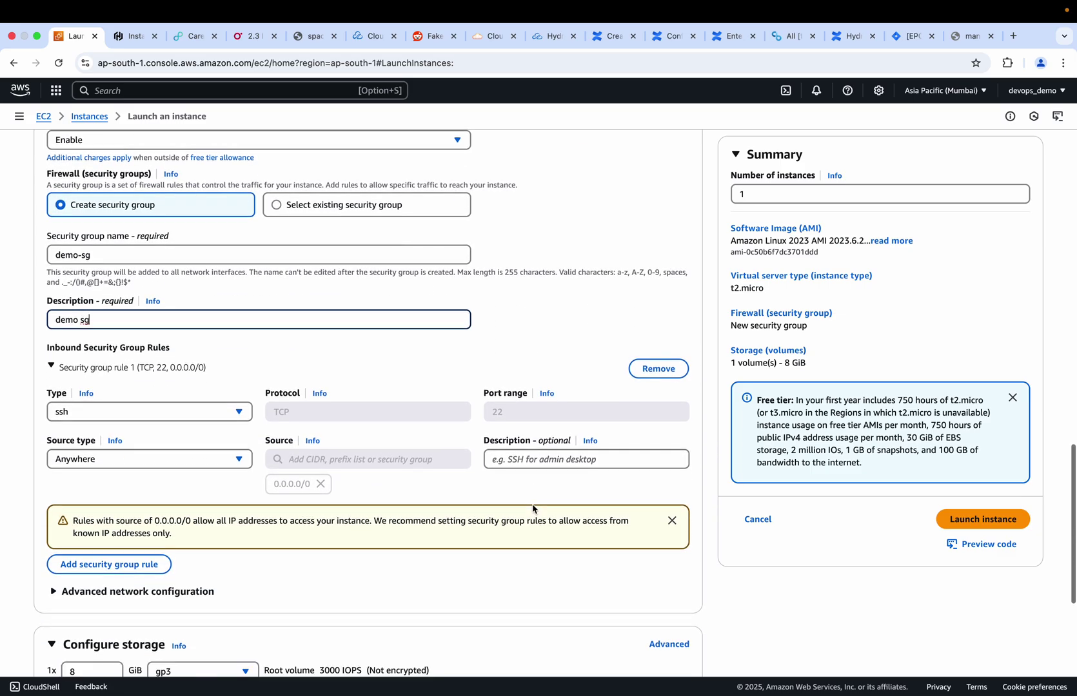
pyautogui.scroll(-2, 158, 471)
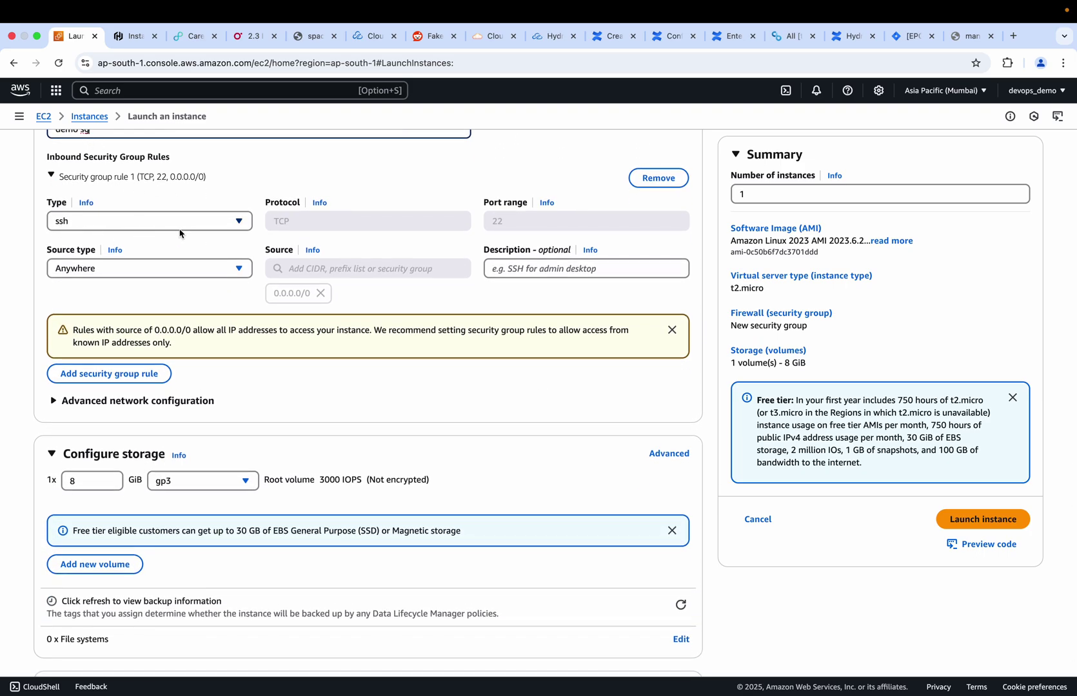
pyautogui.scroll(1, 212, 231)
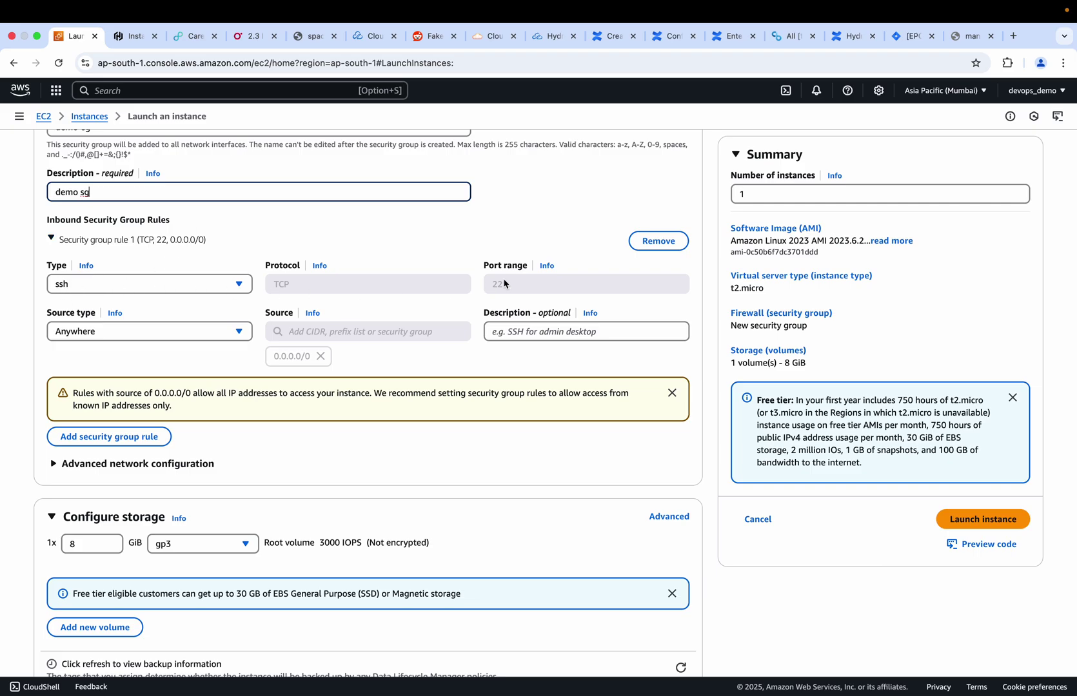
pyautogui.click(141, 442)
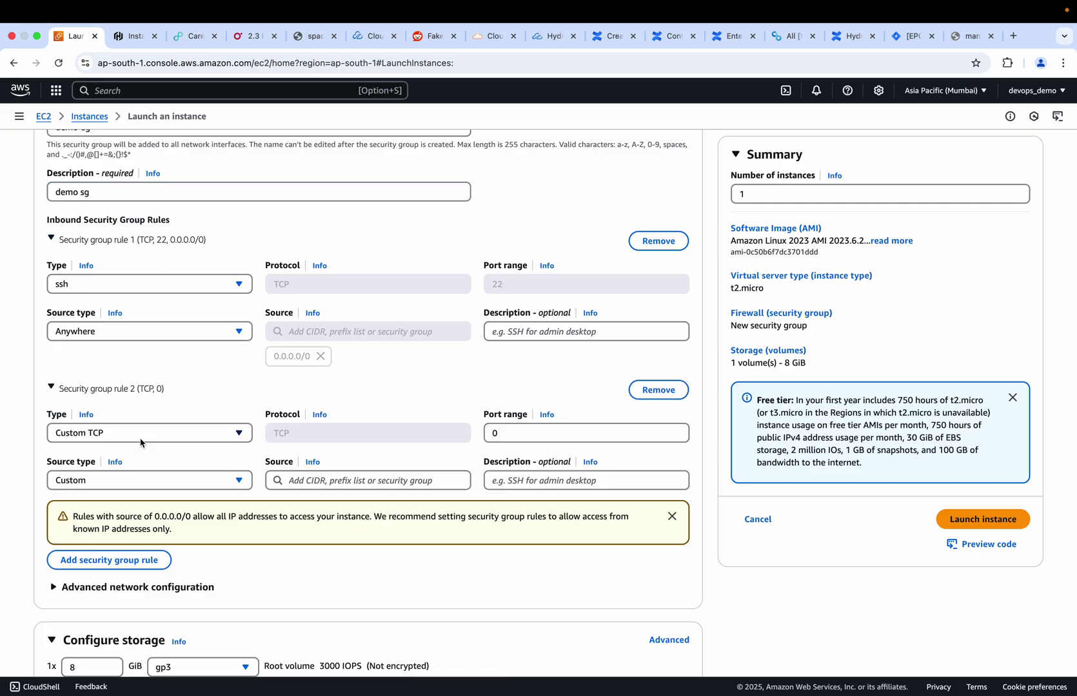
# - Examine the traffic types available for the second inbound rule, leaving the type as it is
pyautogui.click(175, 436)
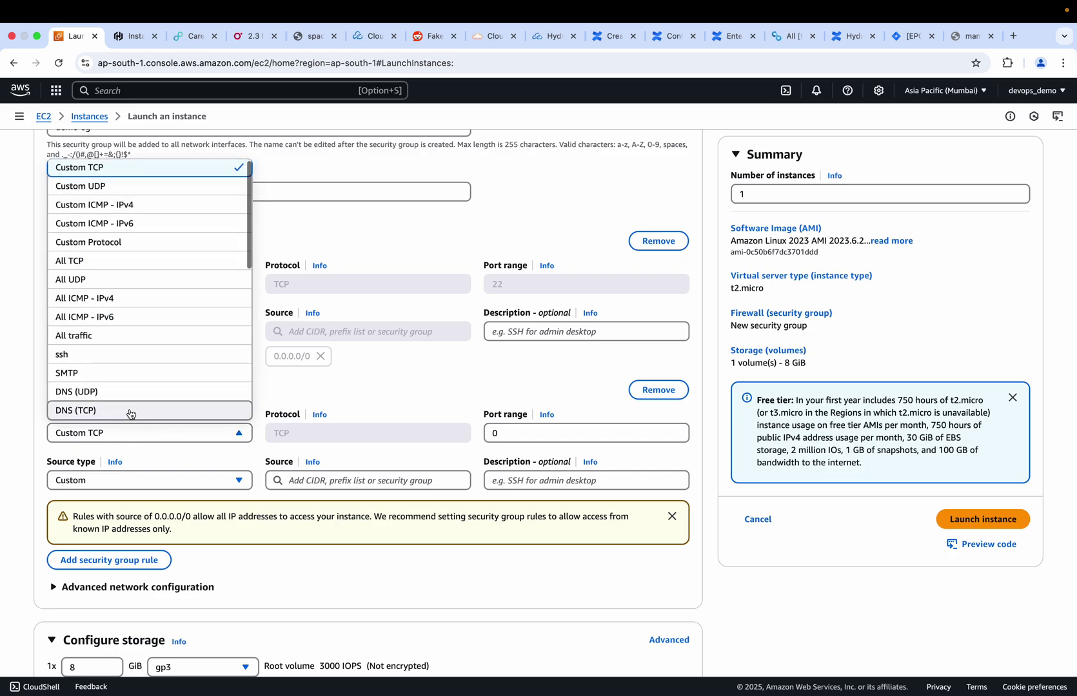
pyautogui.scroll(-1, 109, 338)
pyautogui.scroll(-5, 109, 338)
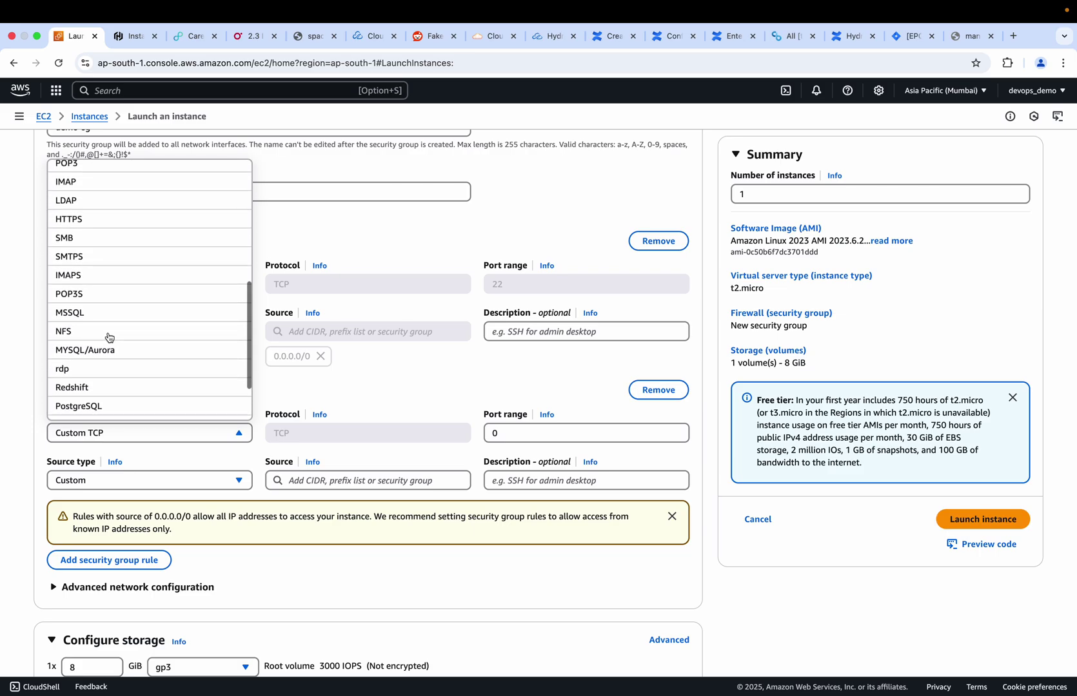
pyautogui.scroll(5, 109, 338)
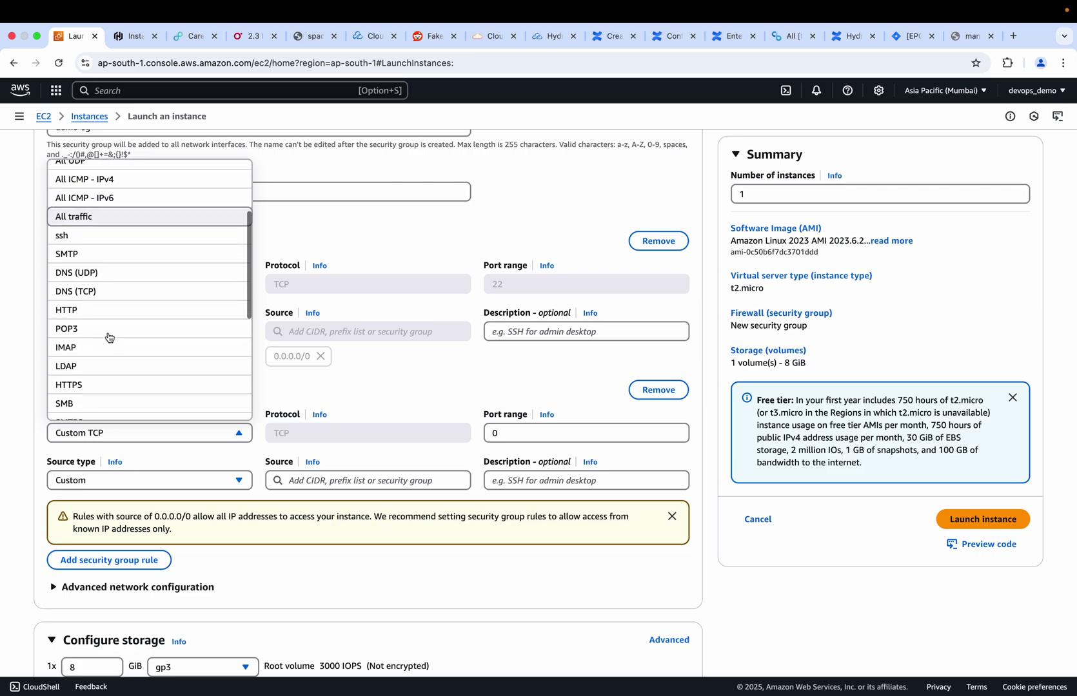
pyautogui.scroll(-3, 78, 277)
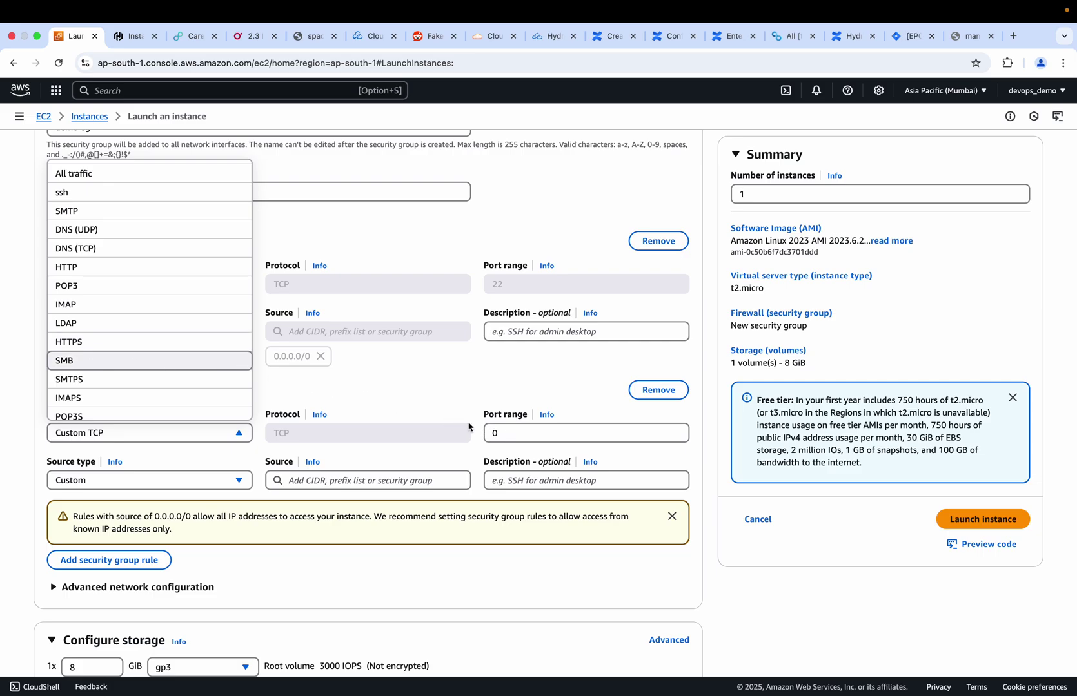
pyautogui.click(406, 381)
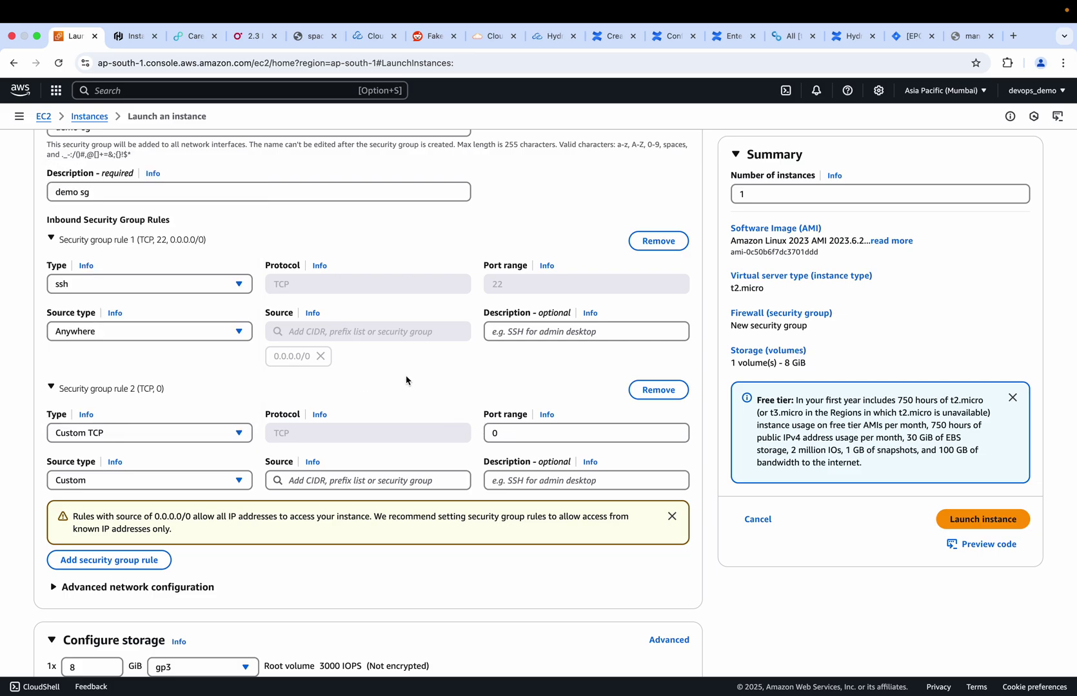
# - Expand the advanced details of the instance configuration and activate the empty user data field for entry
pyautogui.scroll(-5, 242, 536)
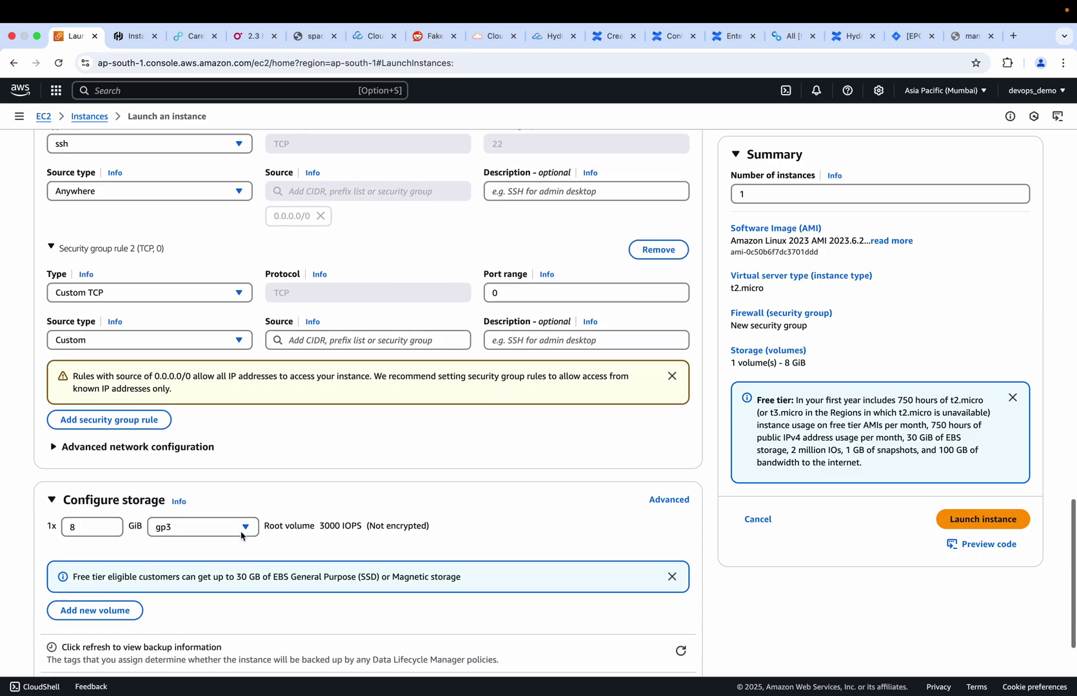
pyautogui.click(73, 637)
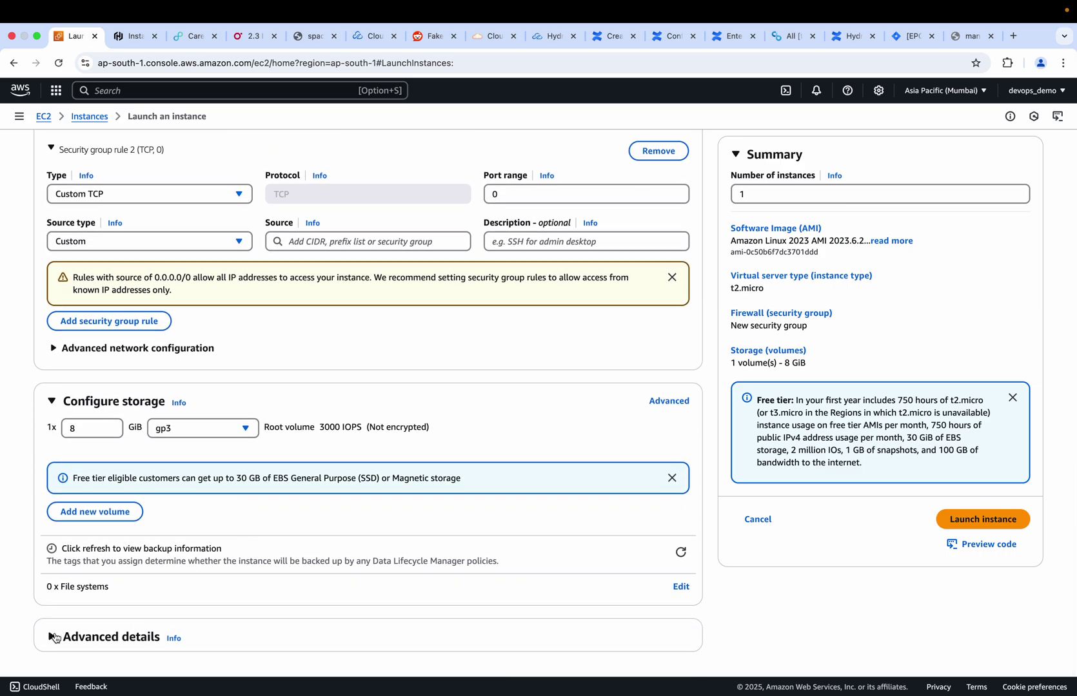
pyautogui.scroll(-15, 226, 548)
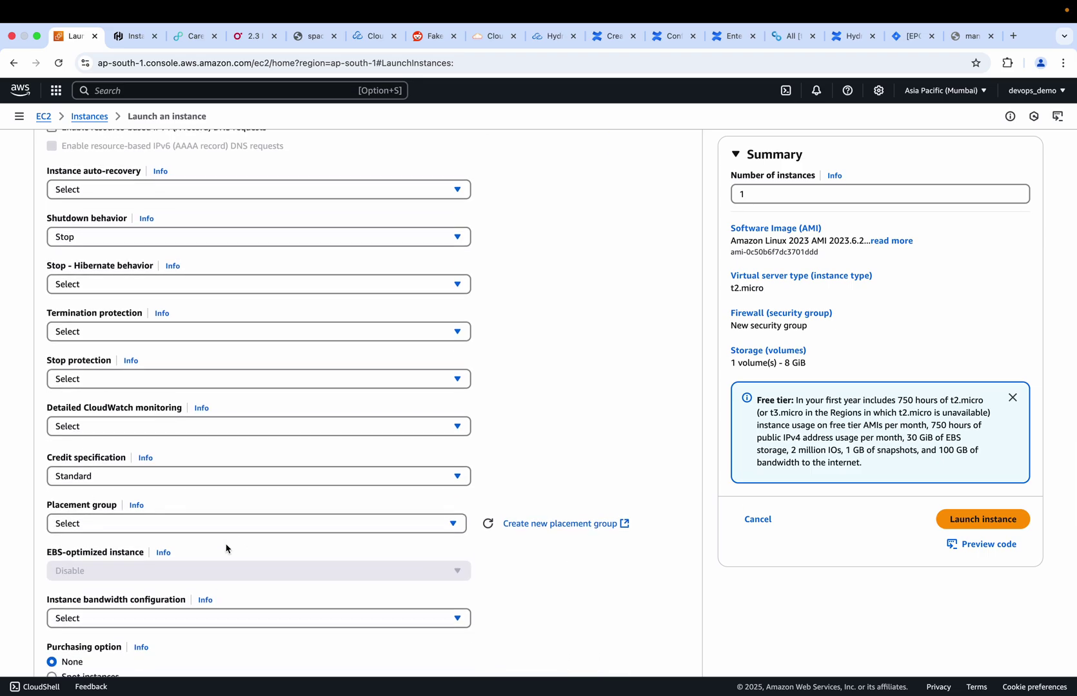
pyautogui.scroll(-20, 226, 549)
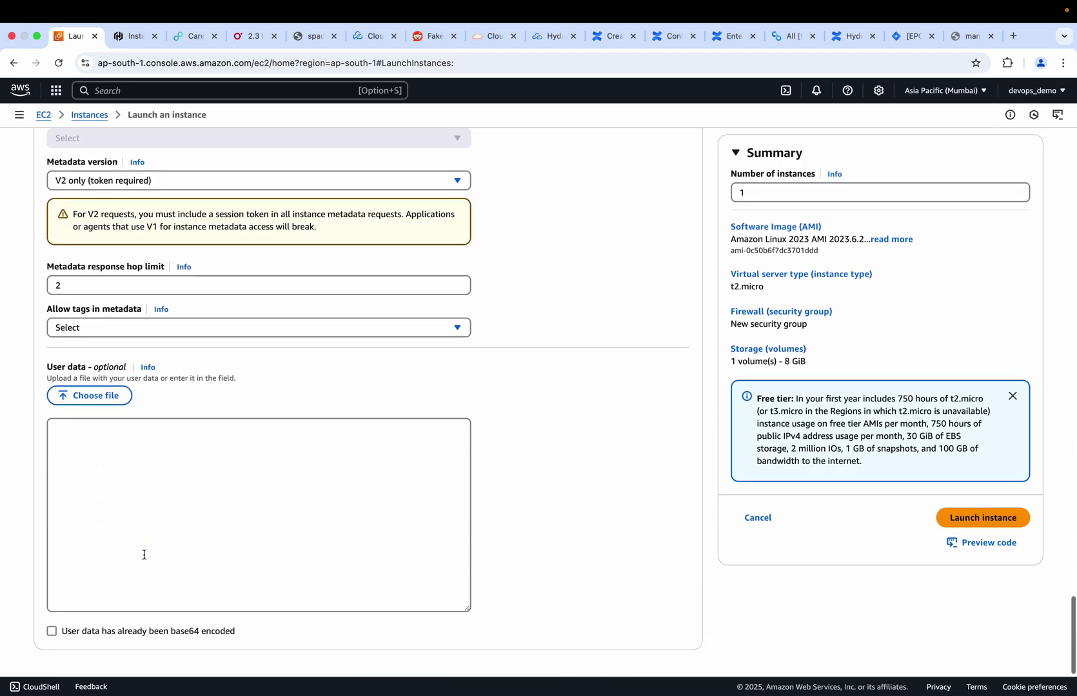
pyautogui.click(80, 455)
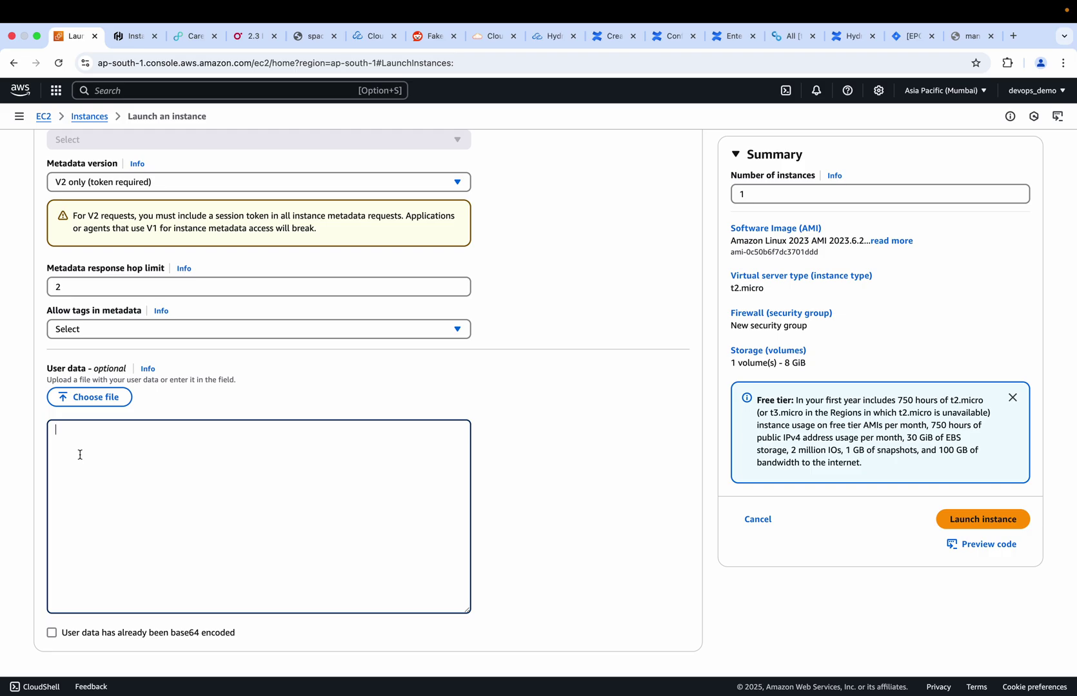
# - Copy the whole EC2 user data example script from the PowerPoint slide and paste it into the user data field in the browser
pyautogui.press('super+Tab')
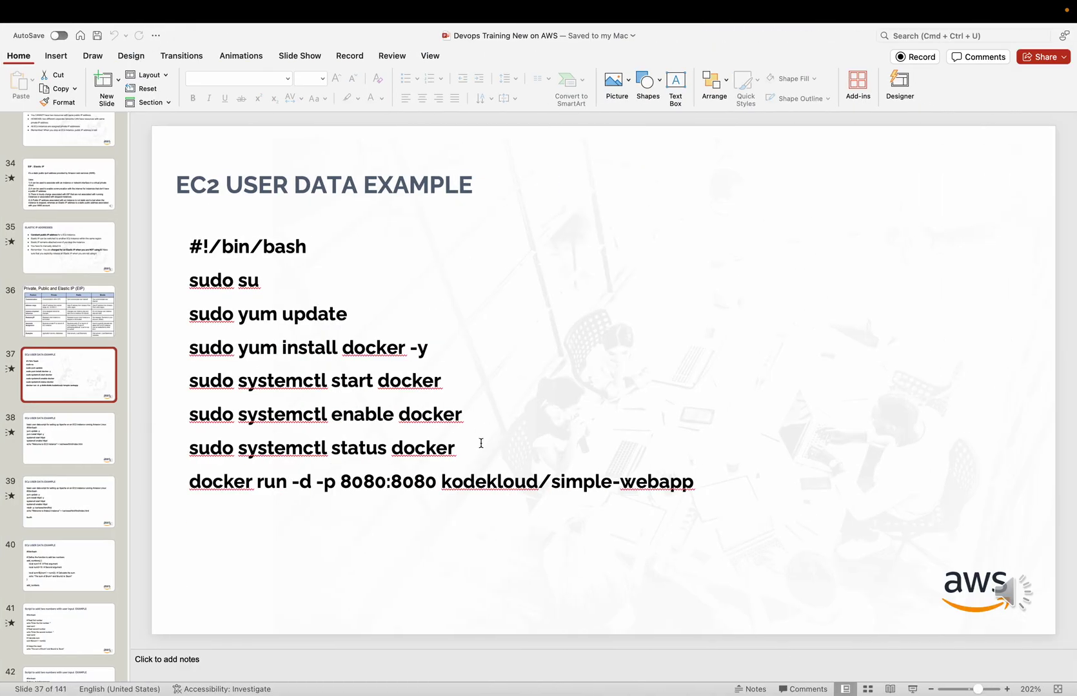
pyautogui.moveTo(456, 449); pyautogui.dragTo(198, 255)
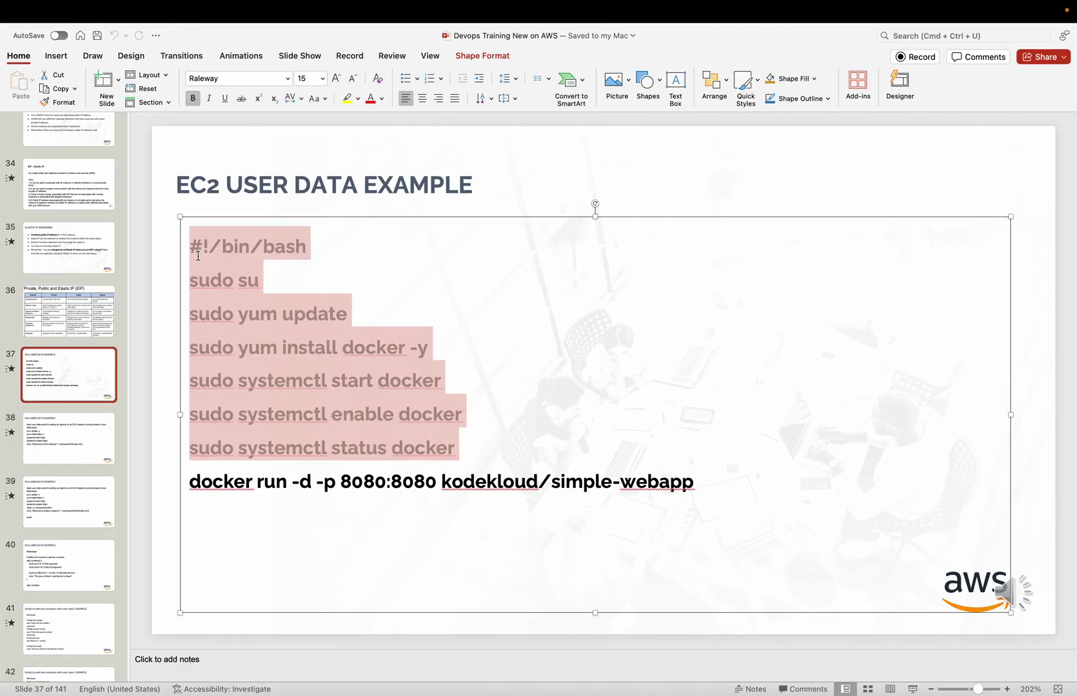
pyautogui.press('super+a')
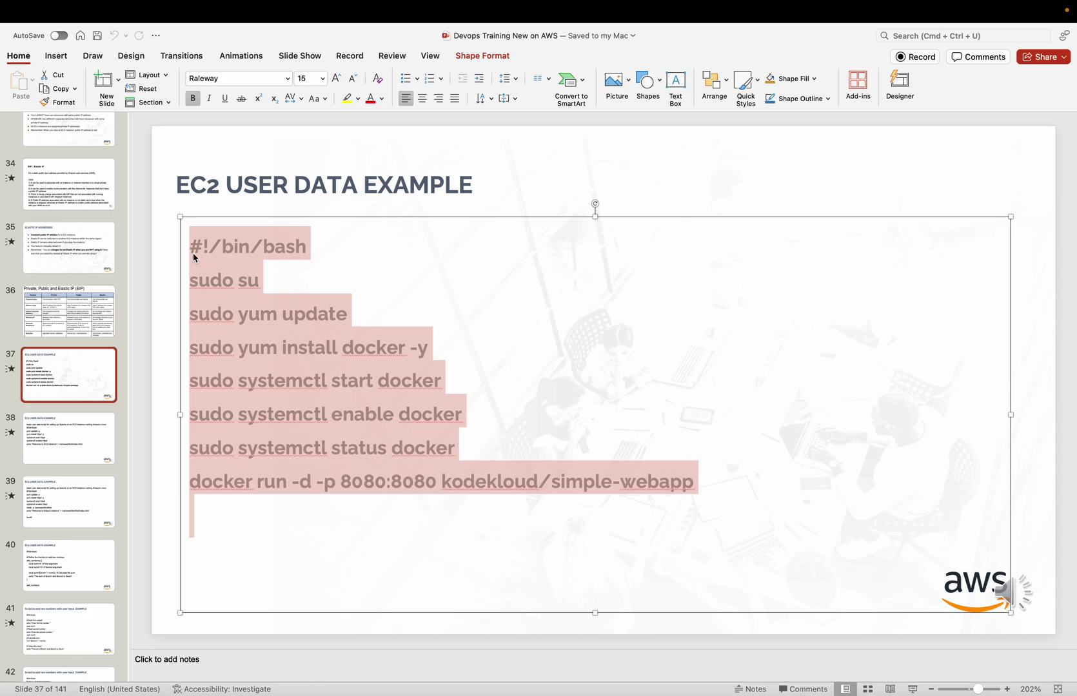
pyautogui.press('super+c')
pyautogui.press('super+Tab')
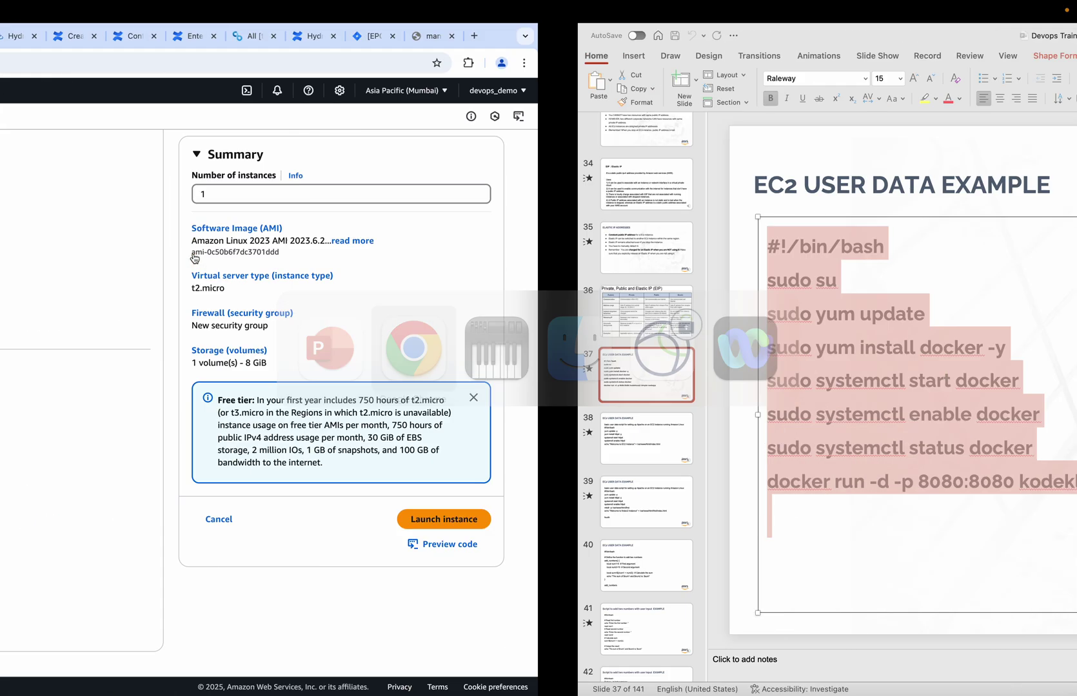
pyautogui.click(57, 437)
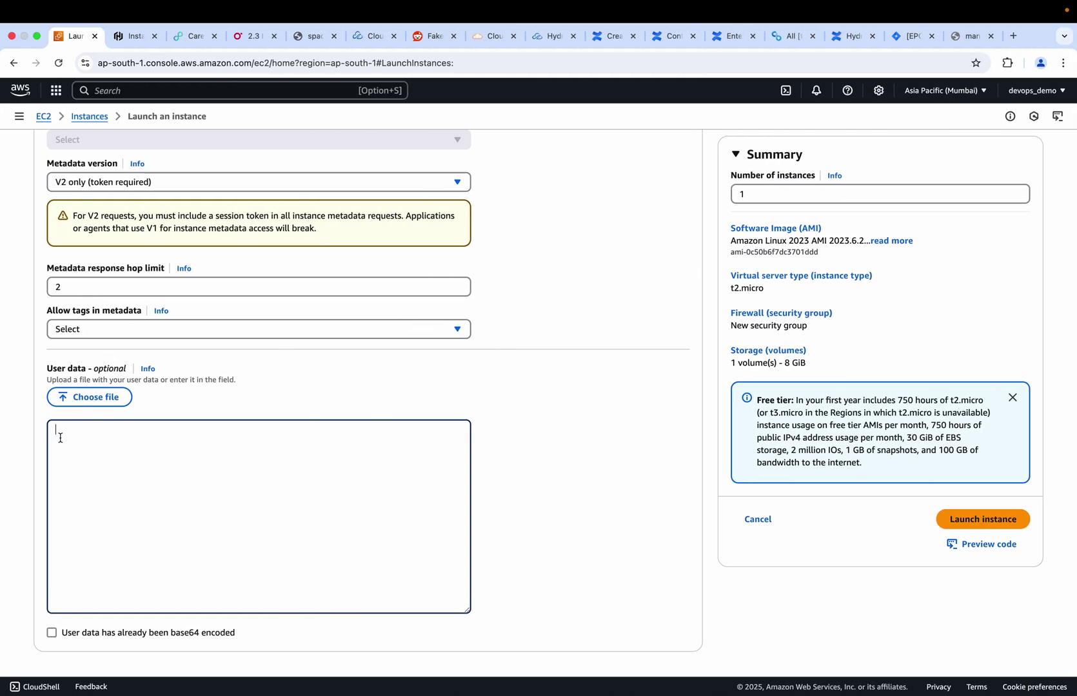
pyautogui.press('super+v')
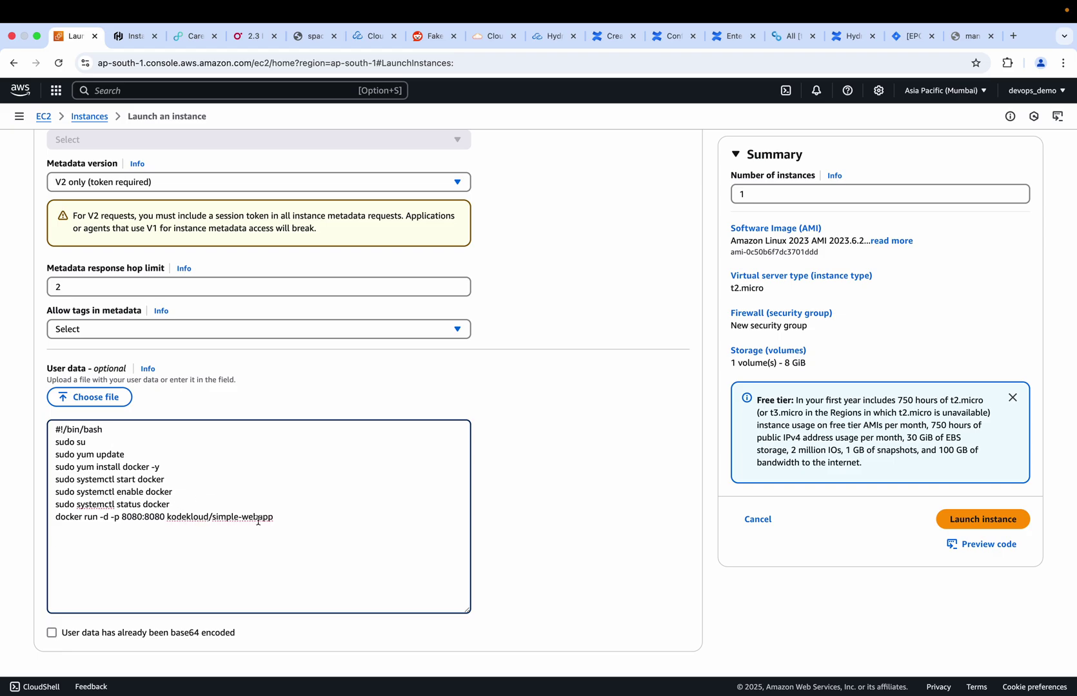
# - Replace the docker run line in the user data script with "sudo yum install git -y" and "sudo yum install python -y"
pyautogui.moveTo(276, 517); pyautogui.dragTo(48, 523)
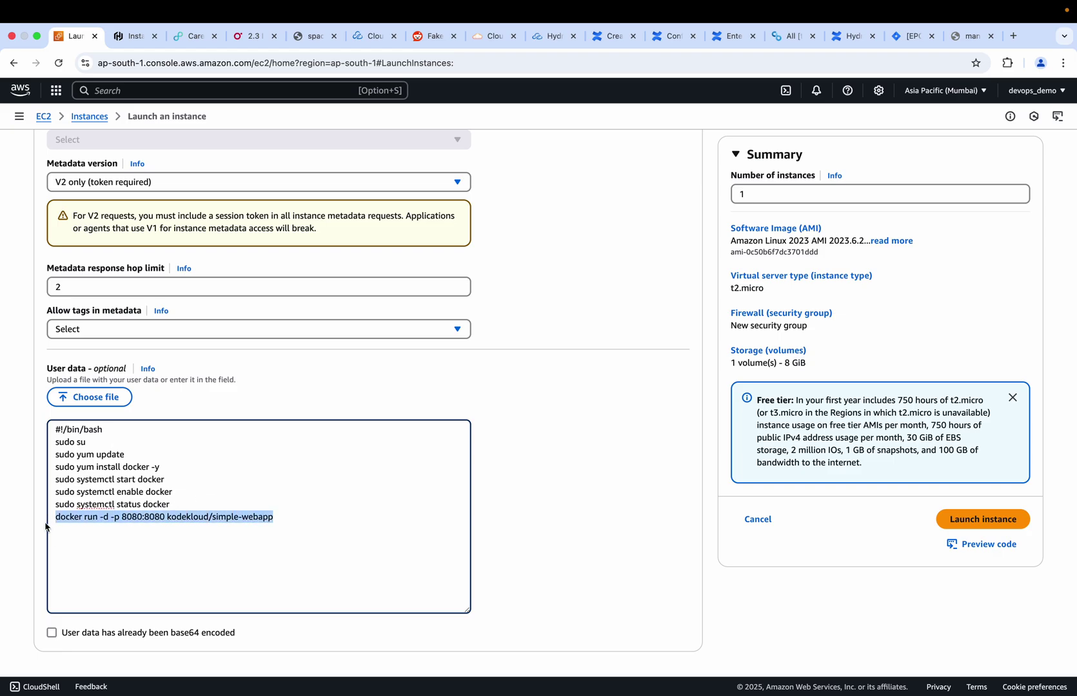
pyautogui.press('BackSpace')
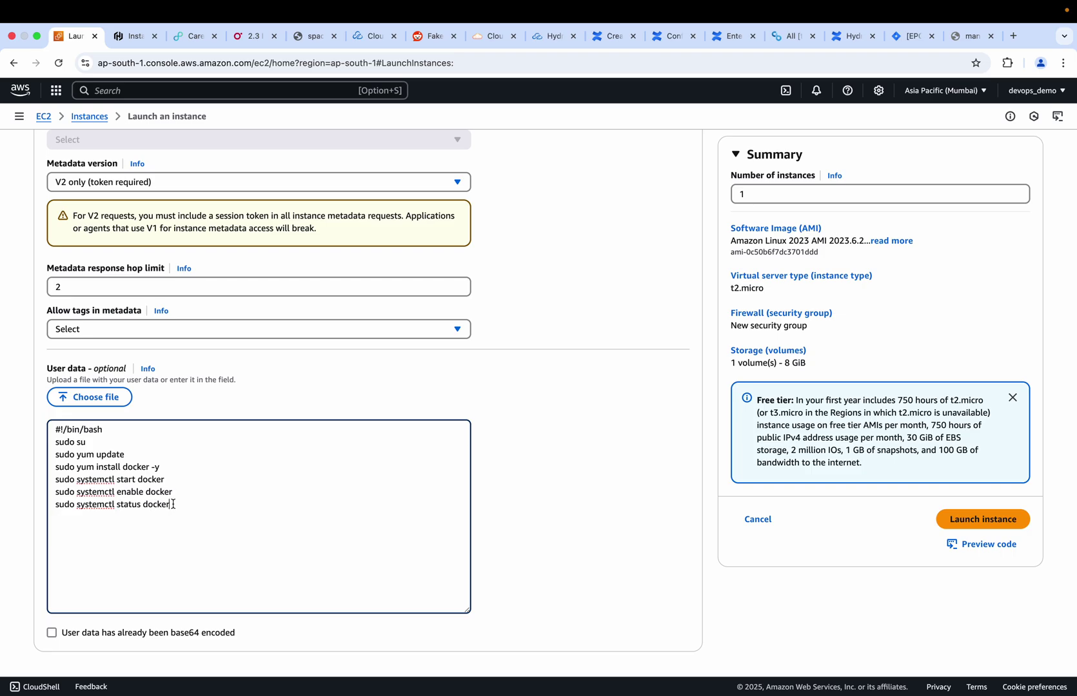
pyautogui.write('do ')
pyautogui.write('yum install git -y s')
pyautogui.write('udo')
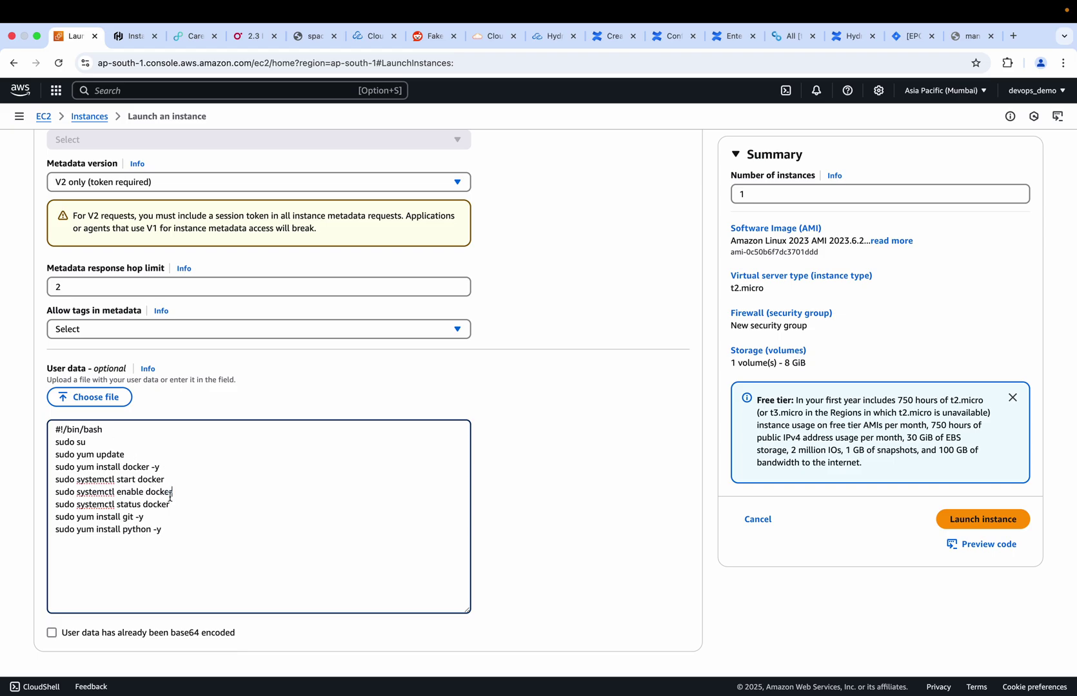
pyautogui.moveTo(173, 493); pyautogui.dragTo(51, 479)
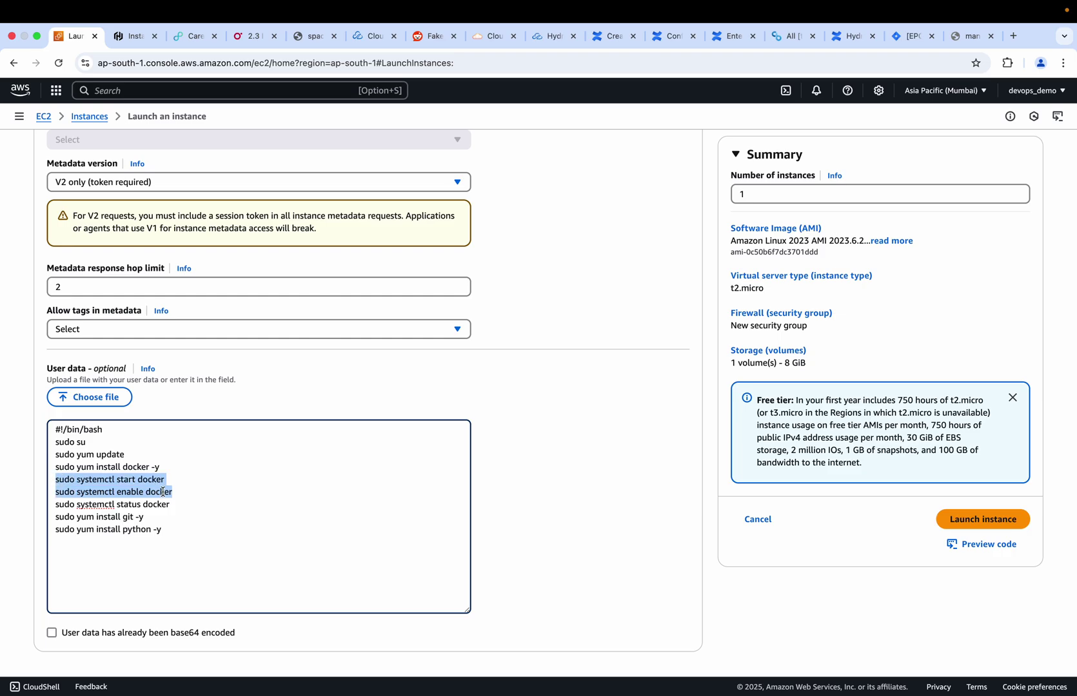
pyautogui.moveTo(162, 530); pyautogui.dragTo(52, 516)
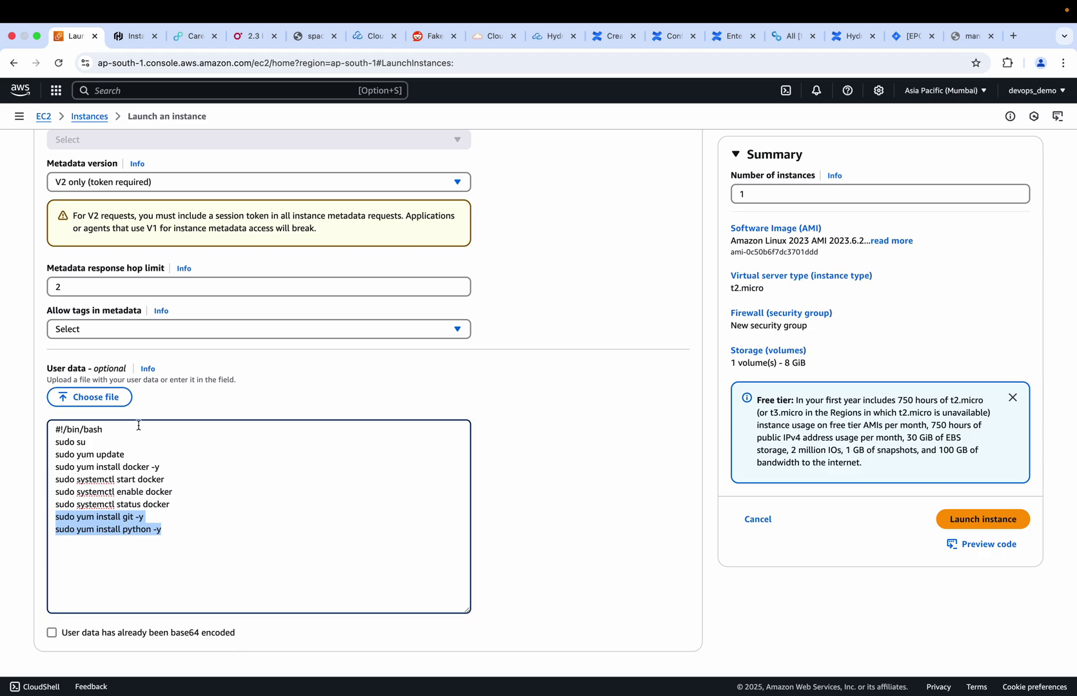
# - Try to launch the instance, removing the incomplete second inbound security group rule before retrying
pyautogui.click(1011, 527)
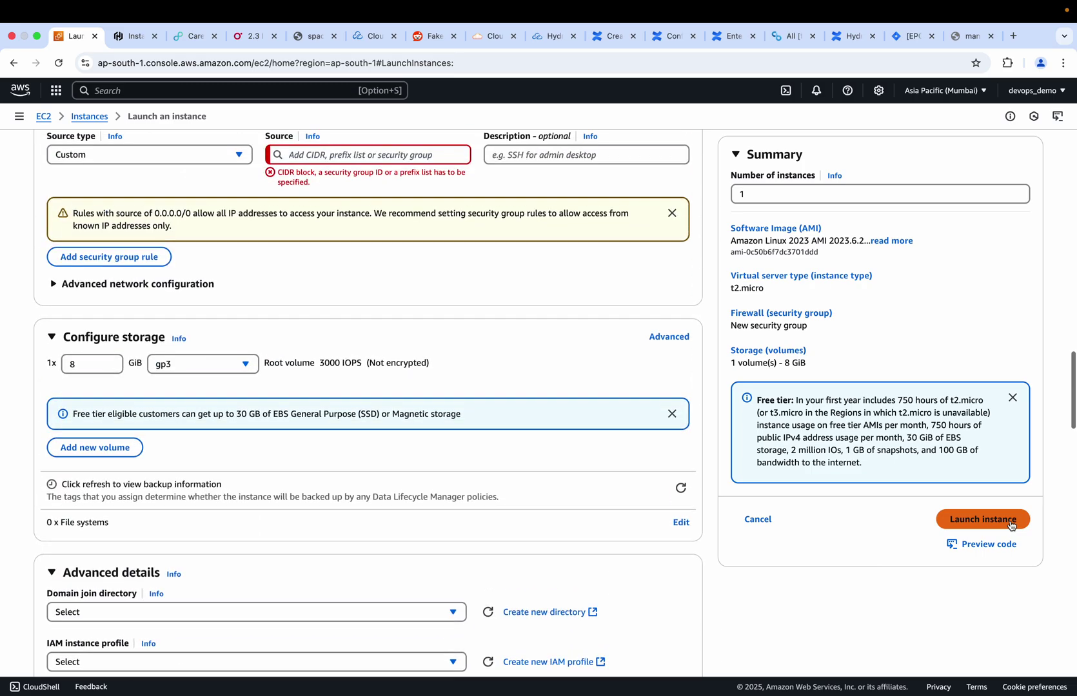
pyautogui.scroll(3, 562, 371)
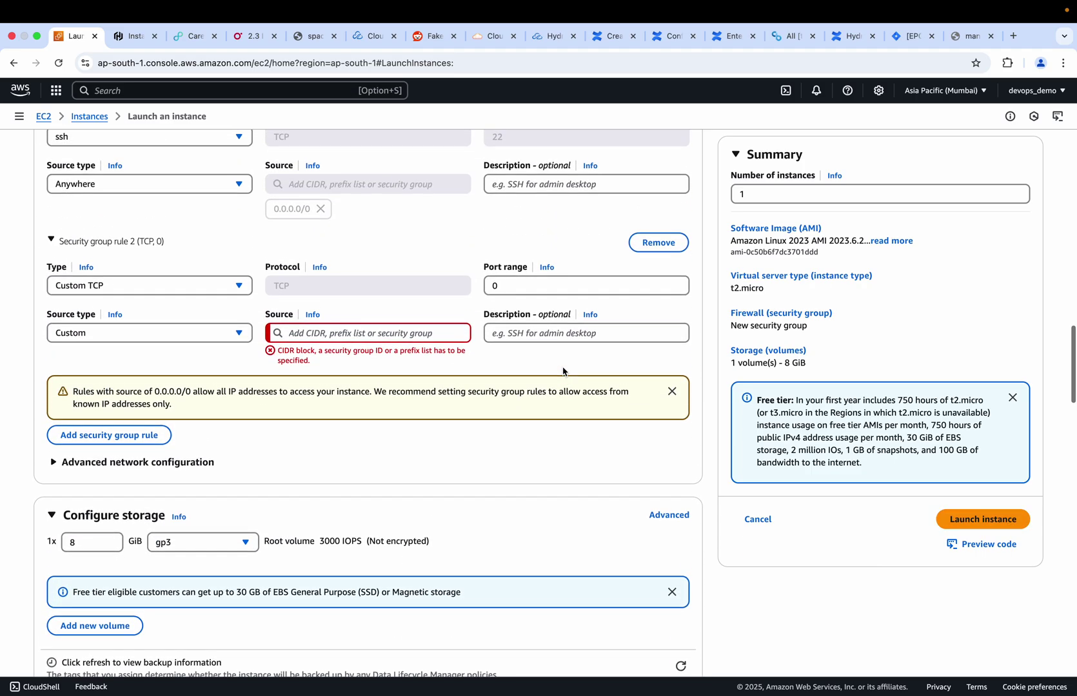
pyautogui.scroll(3, 563, 371)
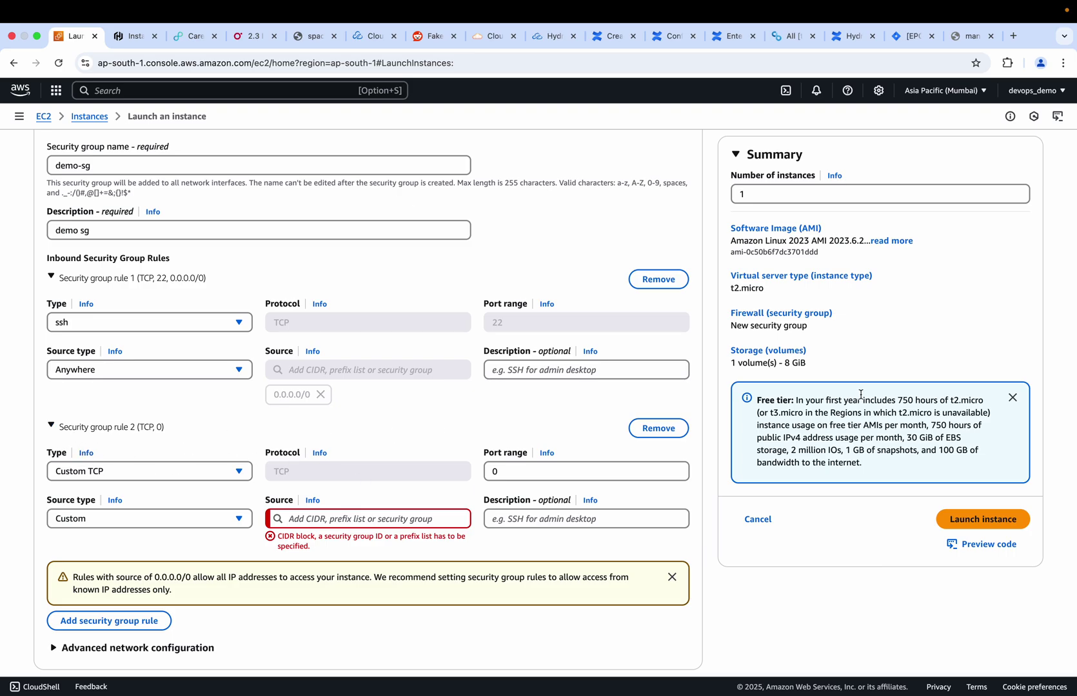
pyautogui.click(658, 429)
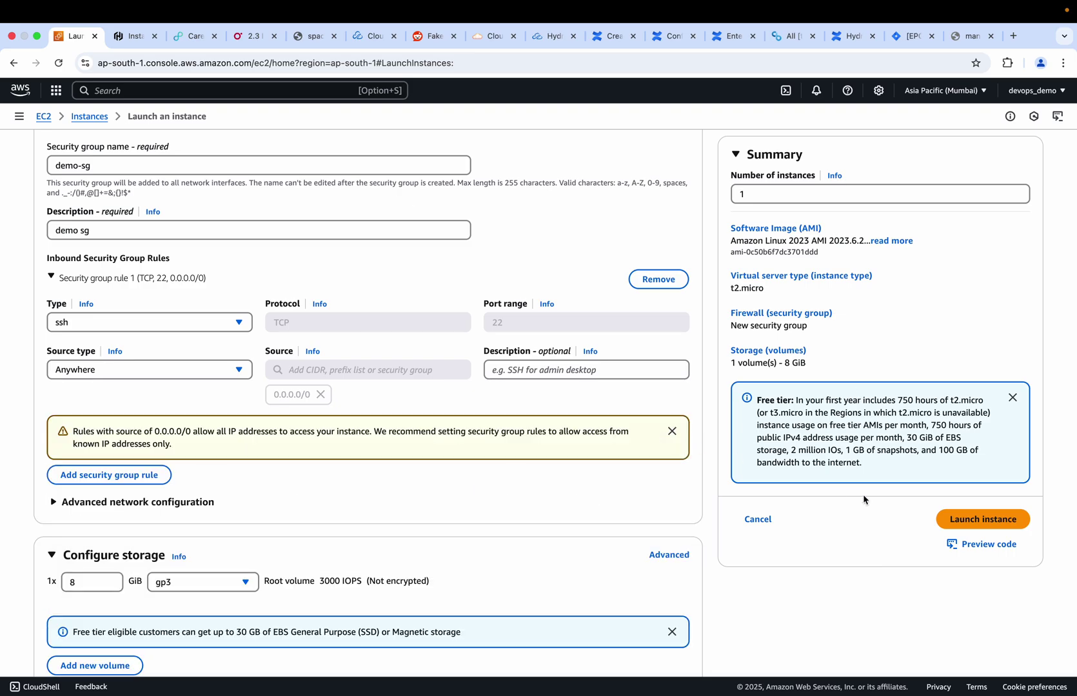
pyautogui.click(970, 520)
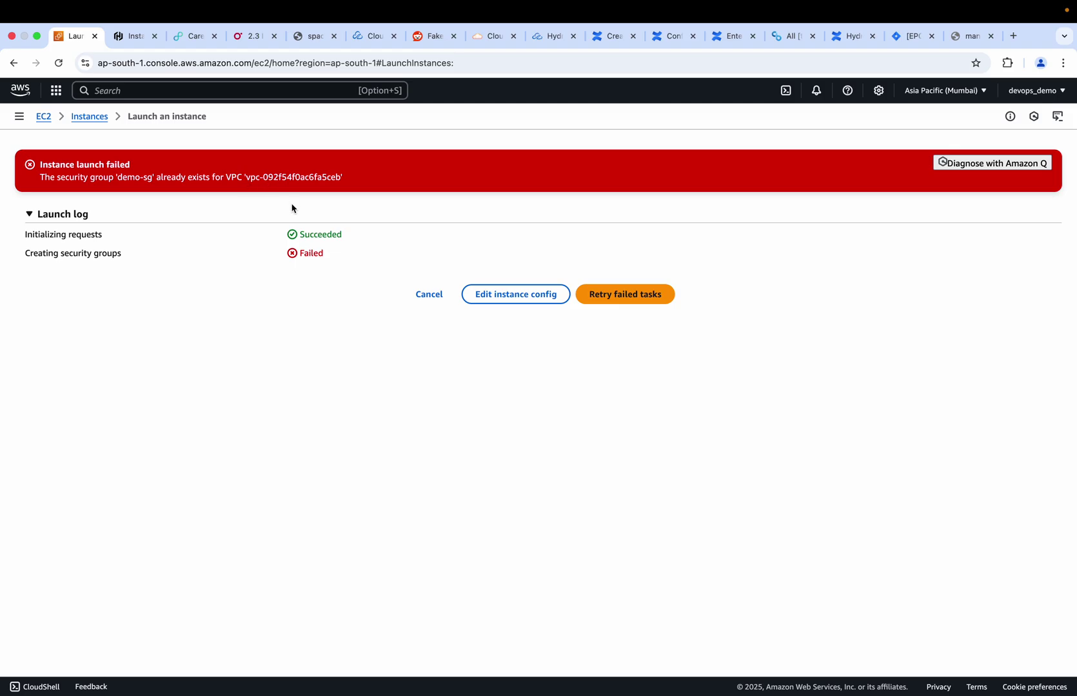
# - Return to editing the instance configuration and assign the existing security group demo-sg instead of creating a new one
pyautogui.click(529, 300)
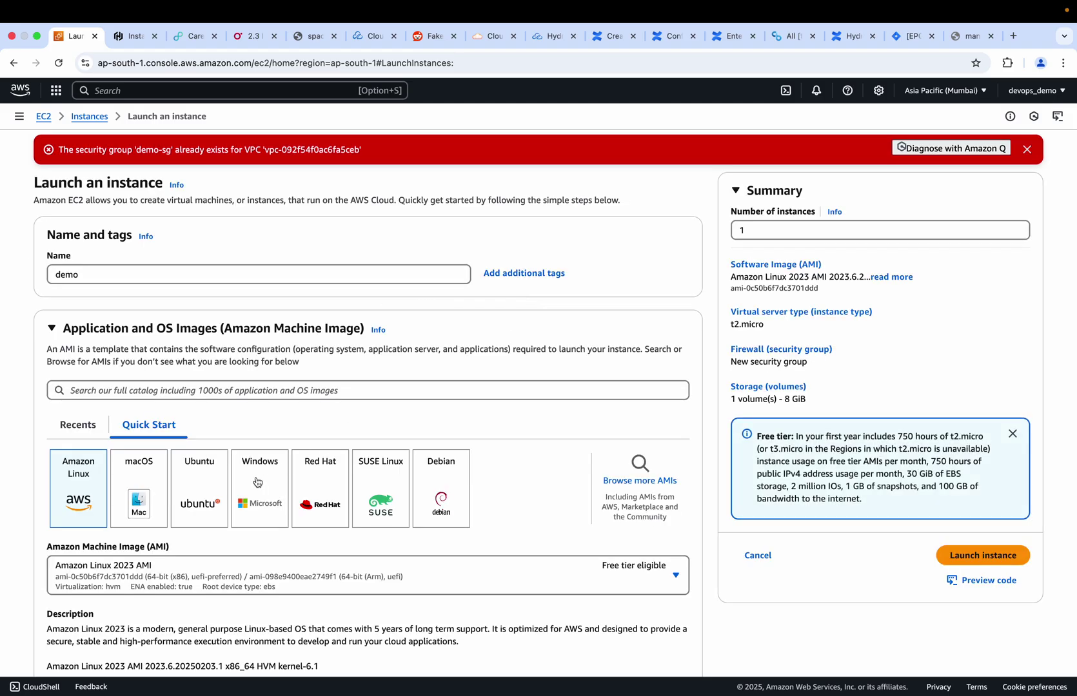
pyautogui.scroll(-2, 219, 308)
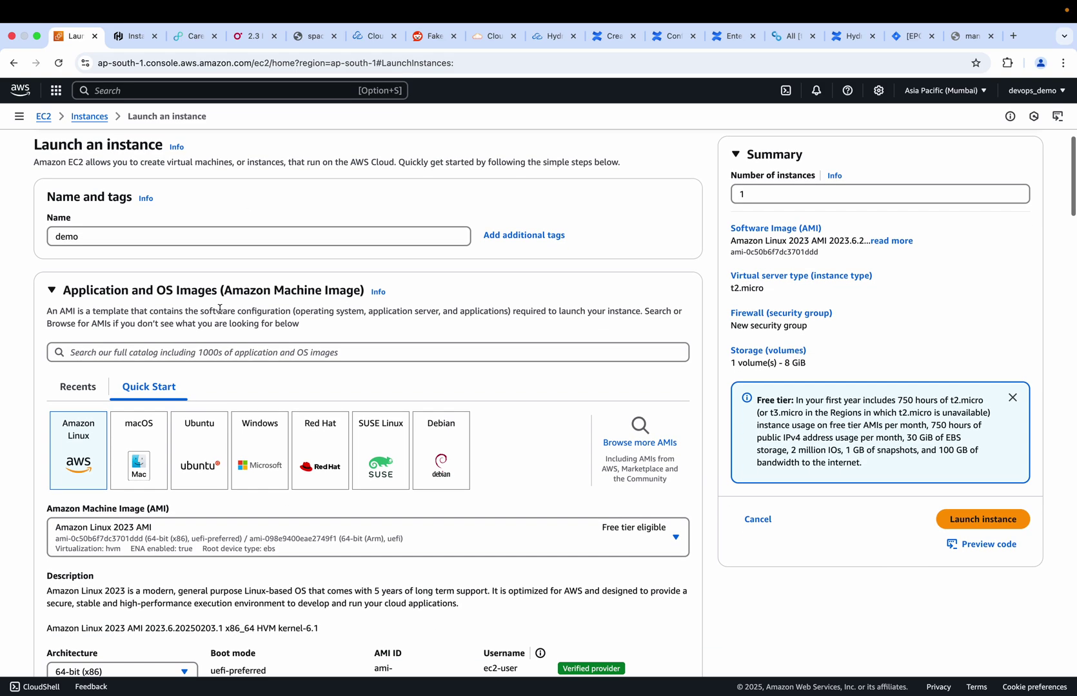
pyautogui.scroll(-15, 219, 309)
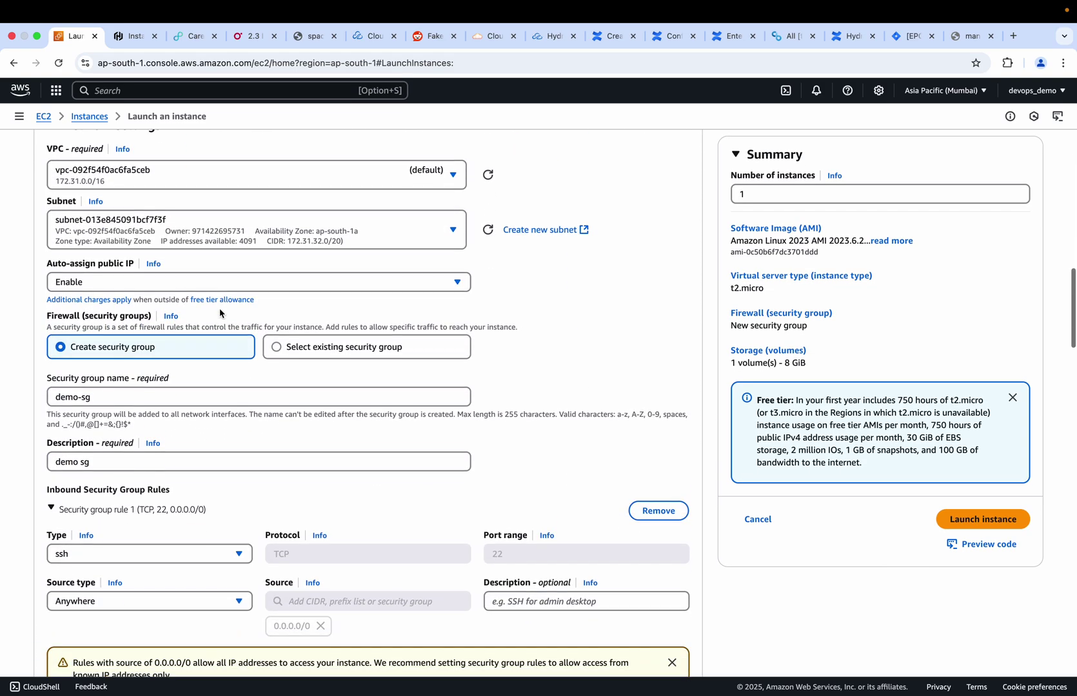
pyautogui.scroll(-1, 220, 314)
pyautogui.click(299, 307)
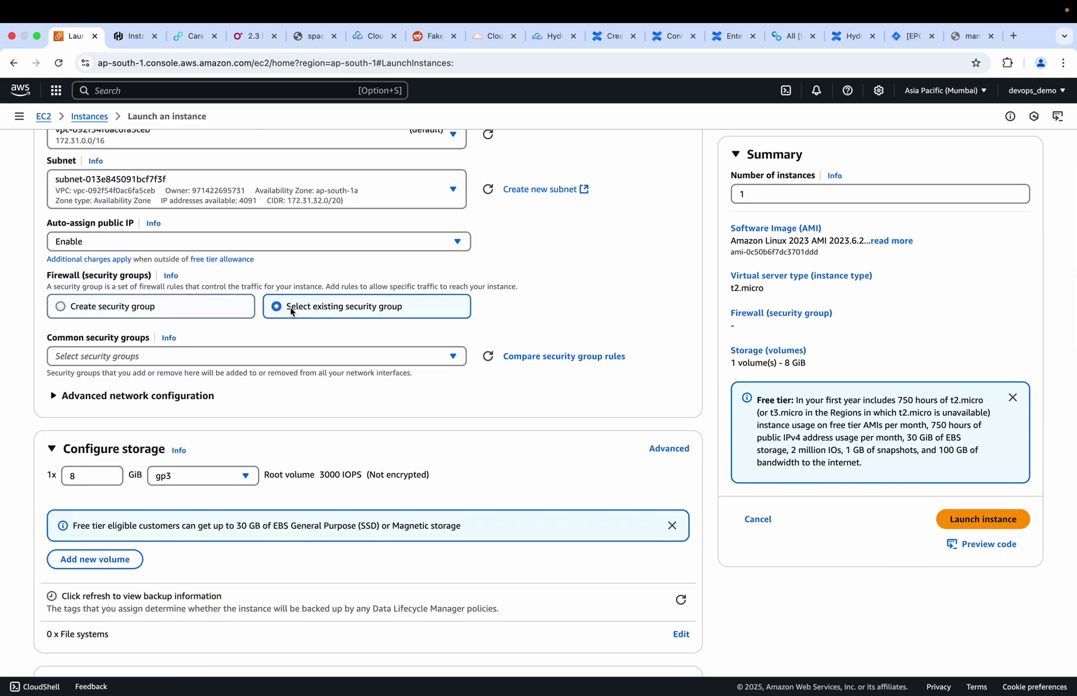
pyautogui.click(196, 357)
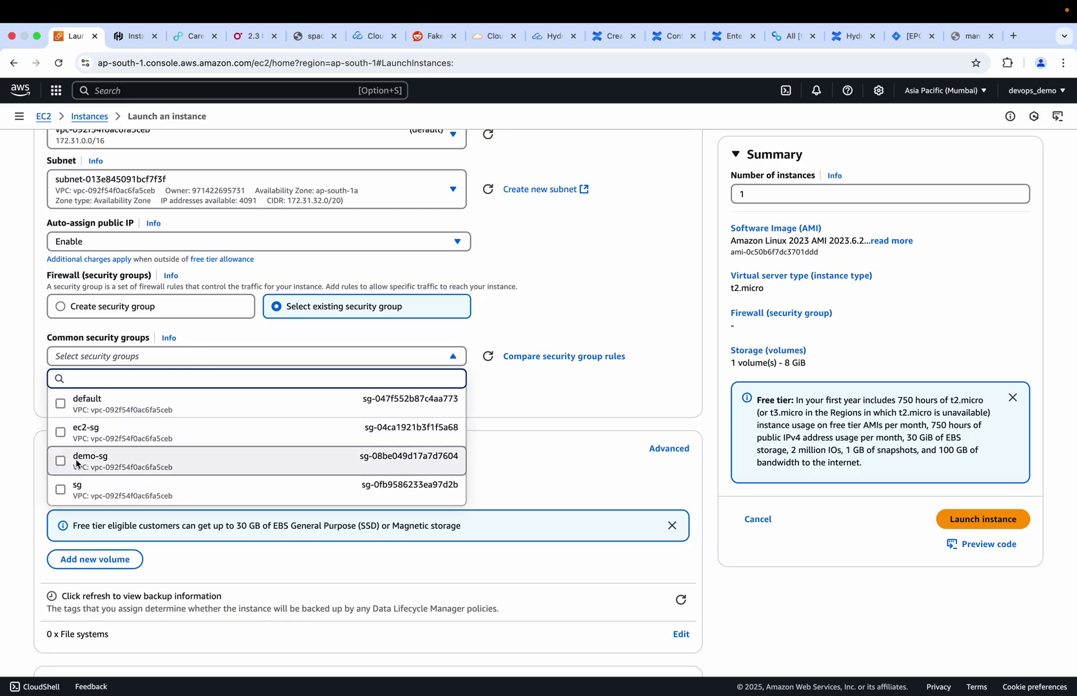
pyautogui.click(75, 461)
# - Check the user data script at the end of the configuration and launch the instance
pyautogui.scroll(-10, 213, 471)
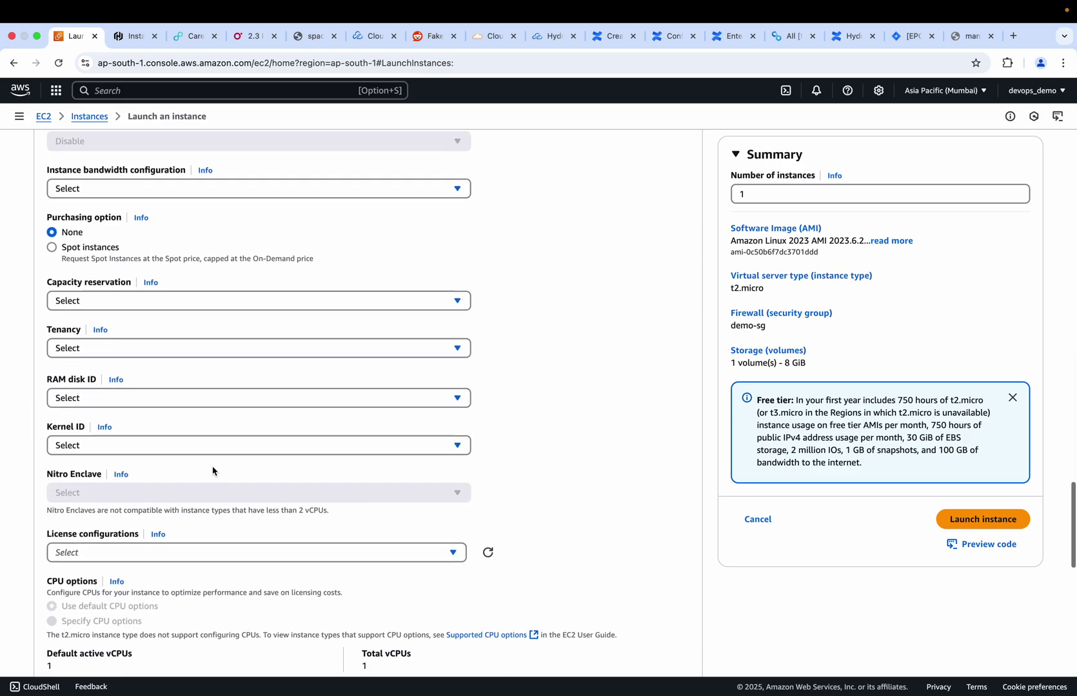
pyautogui.scroll(-10, 213, 470)
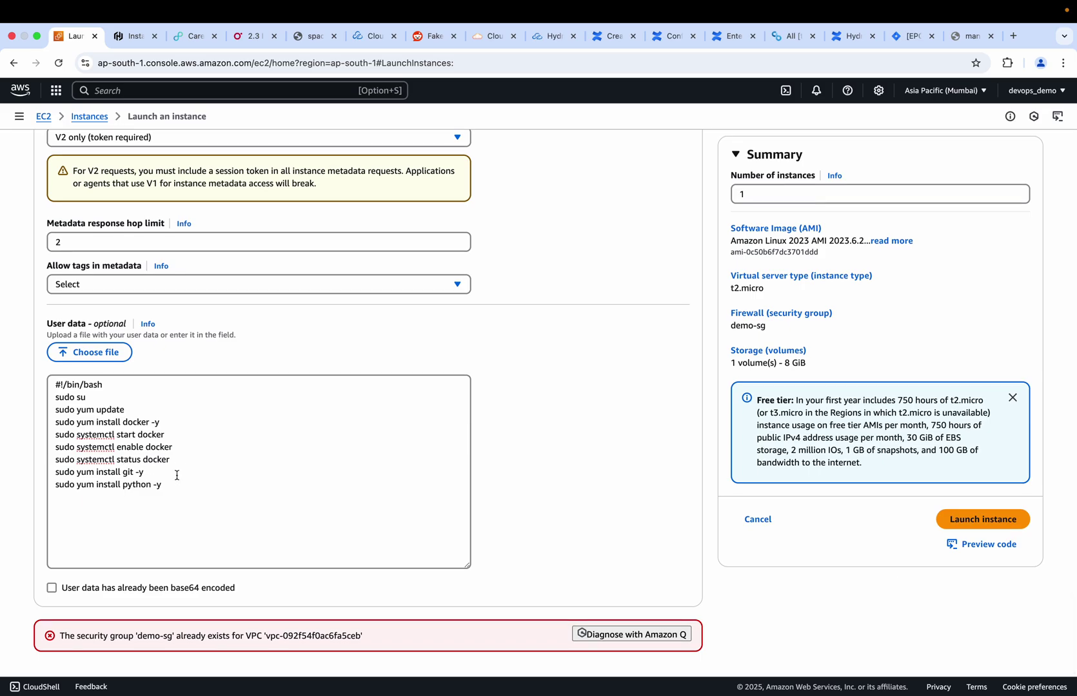
pyautogui.click(975, 521)
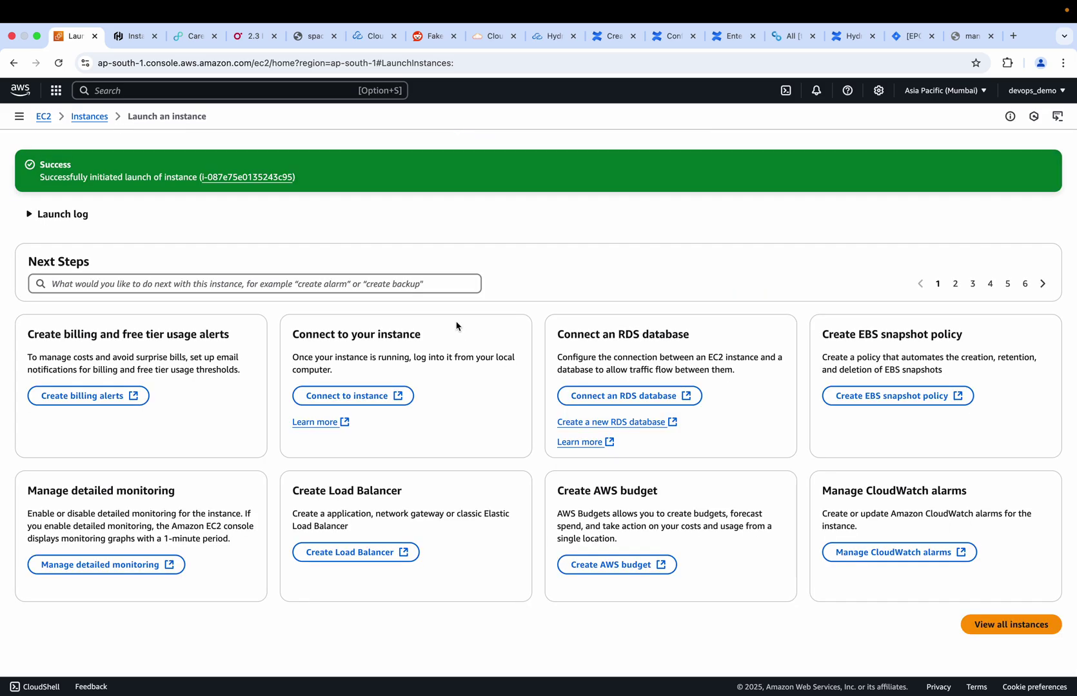
# - Open the newly launched instance, select demo in the instances list and bring up its connection options
pyautogui.click(258, 178)
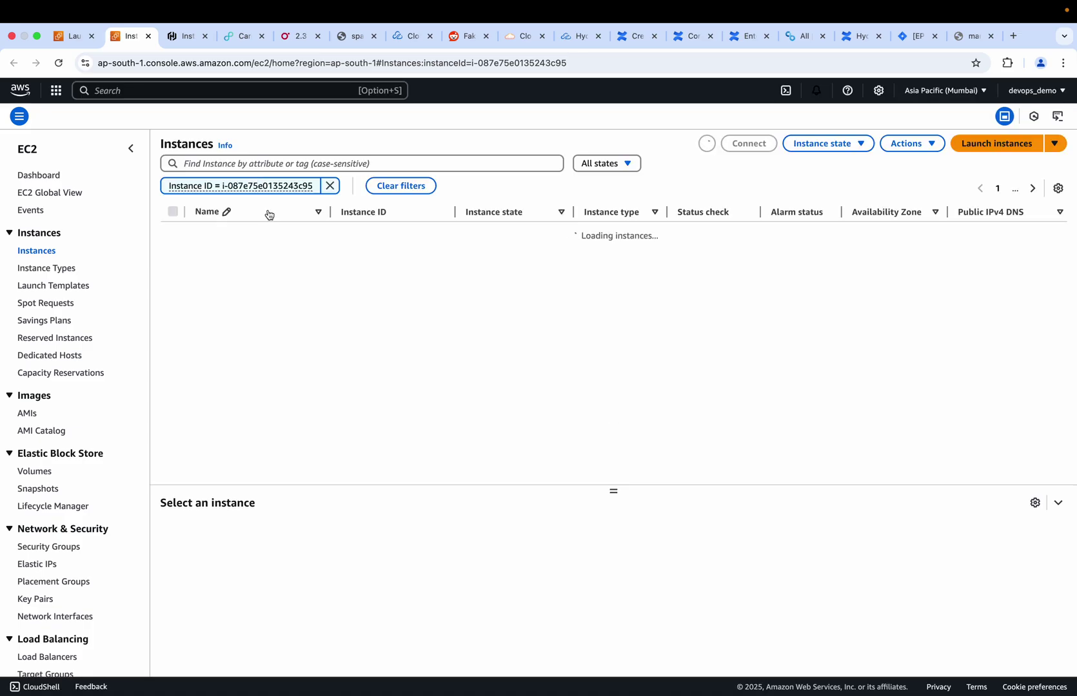
pyautogui.click(173, 234)
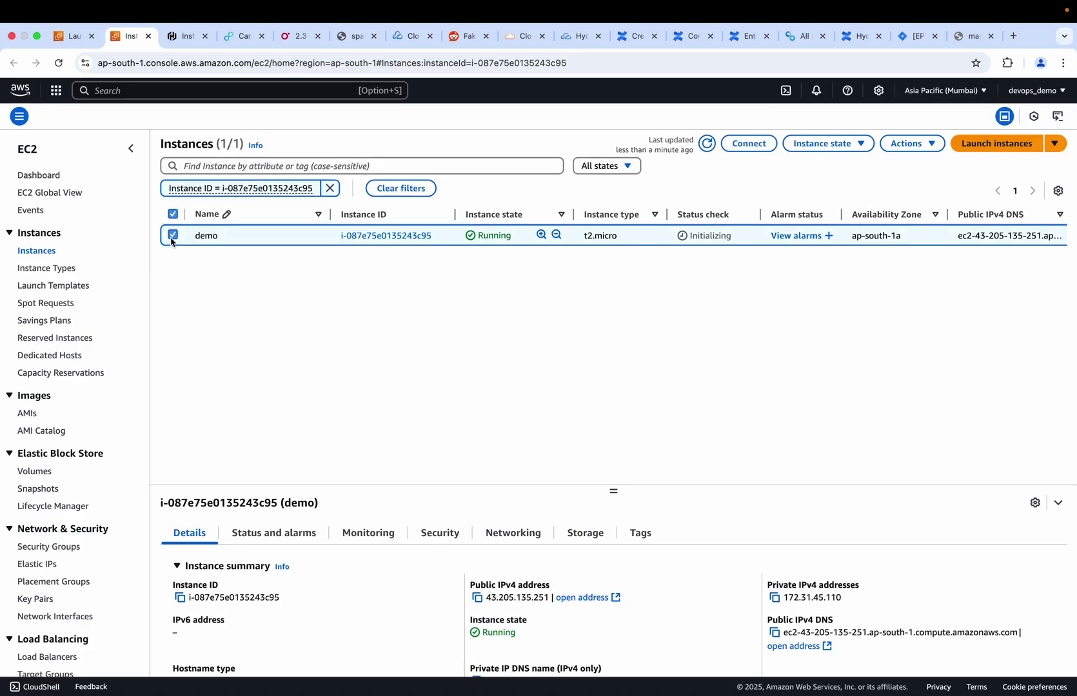
pyautogui.click(748, 144)
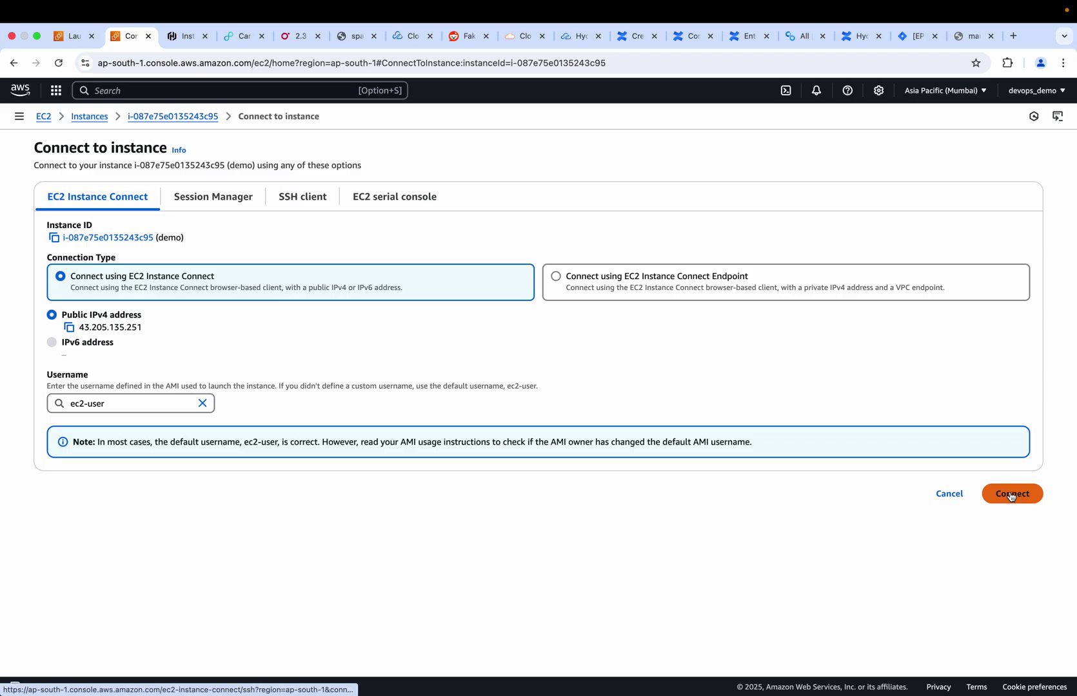
# - Examine the key file and public DNS in the example SSH client command, and return to the EC2 Instance Connect options
pyautogui.click(318, 201)
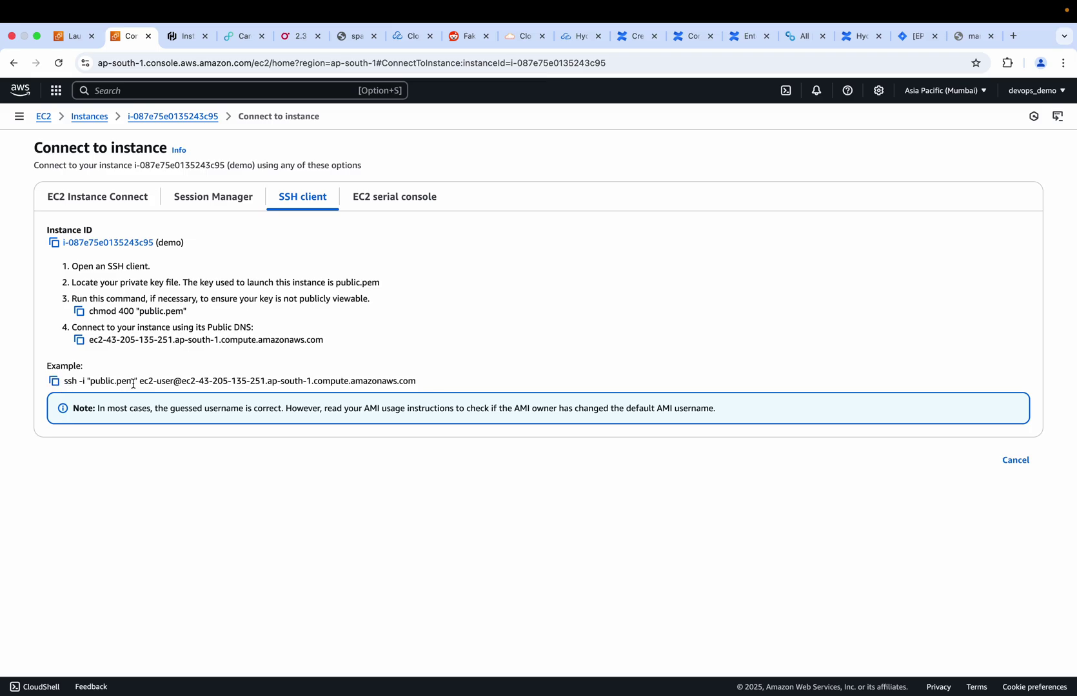
pyautogui.moveTo(135, 381); pyautogui.dragTo(89, 383)
pyautogui.moveTo(182, 381); pyautogui.dragTo(453, 378)
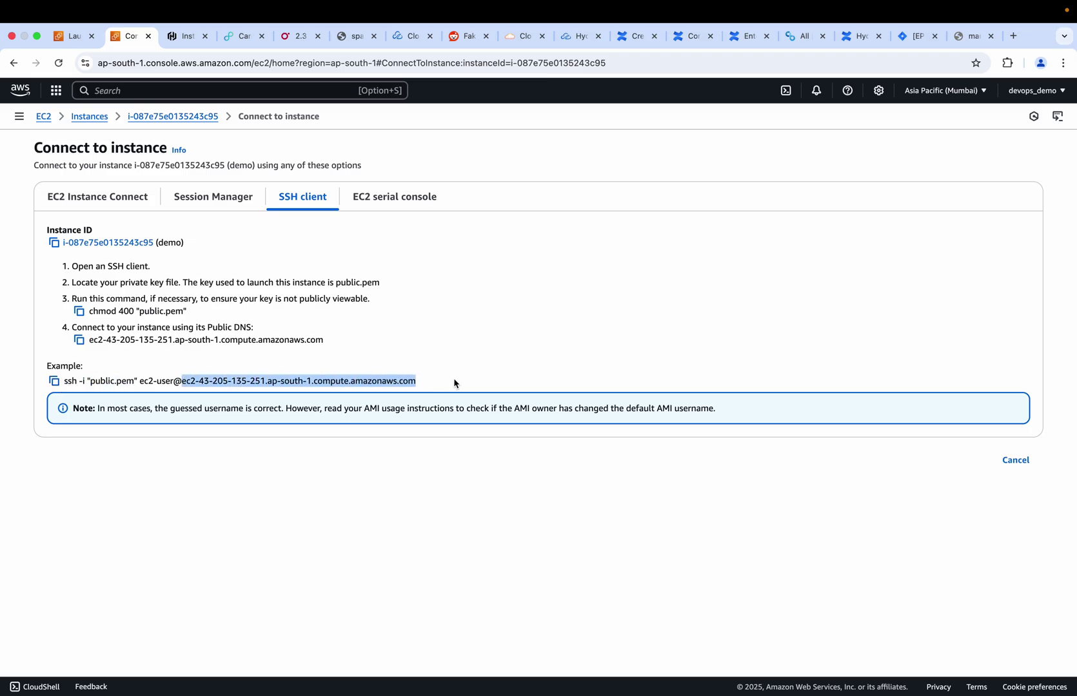
pyautogui.click(98, 197)
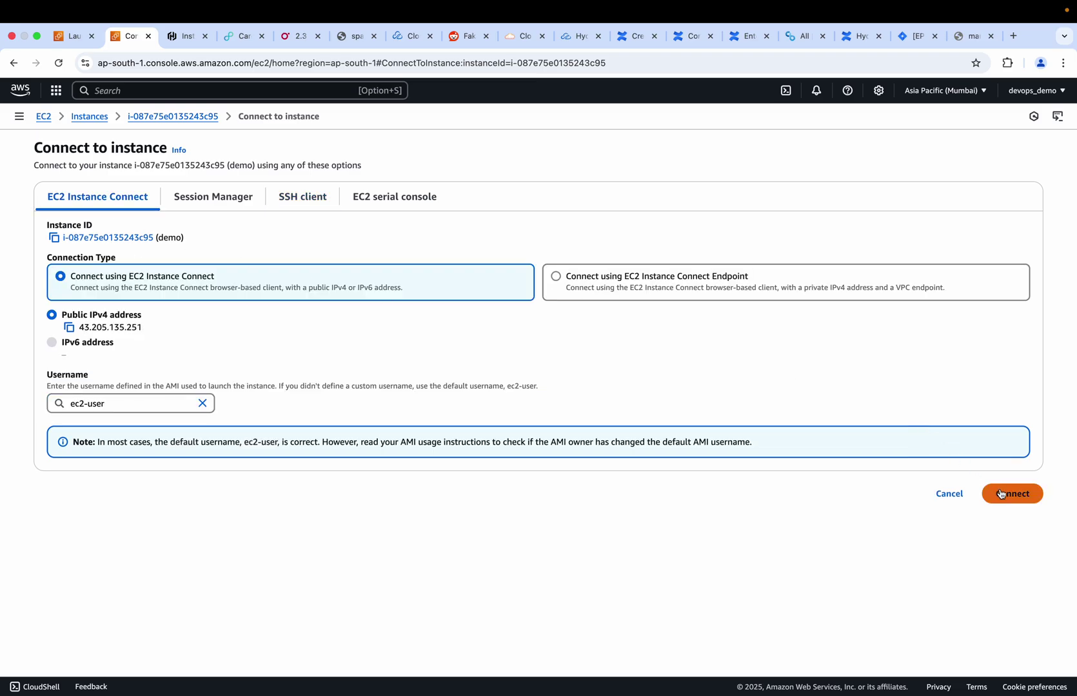
# - Connect to the demo instance as ec2-user through EC2 Instance Connect and switch to the root user with sudo su
pyautogui.click(302, 205)
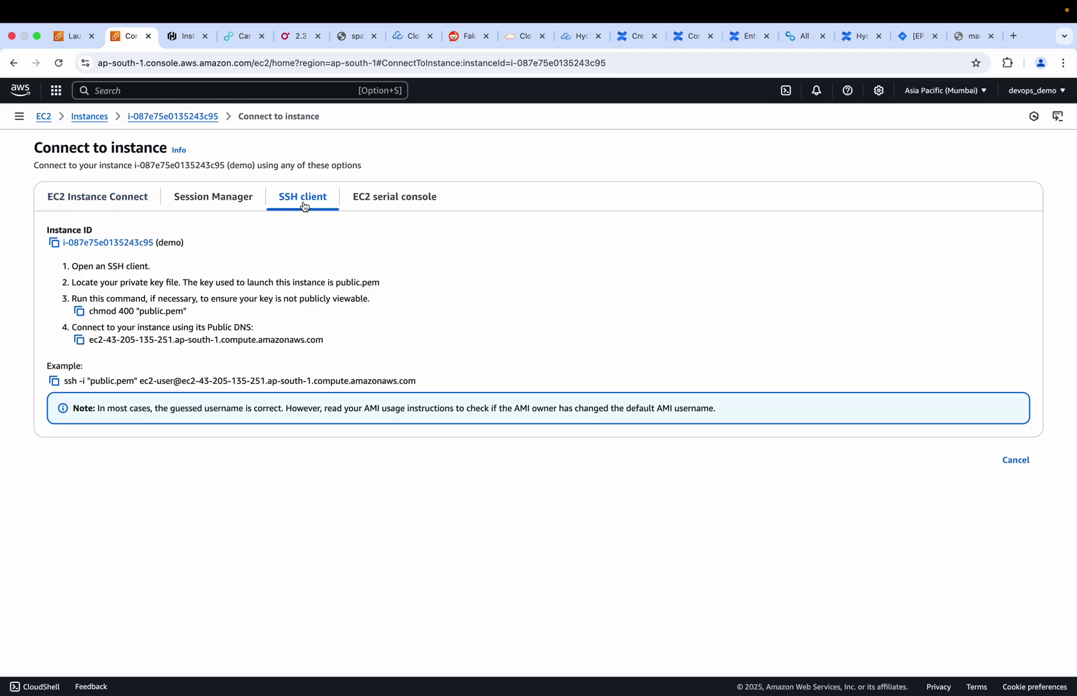
pyautogui.click(105, 200)
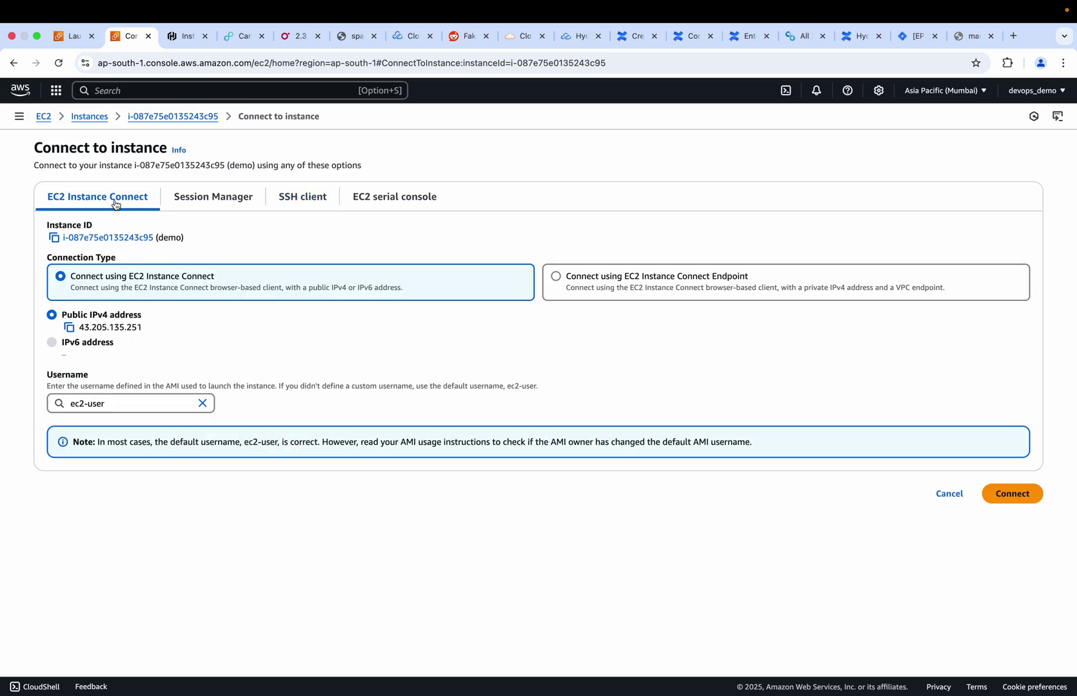
pyautogui.click(1012, 495)
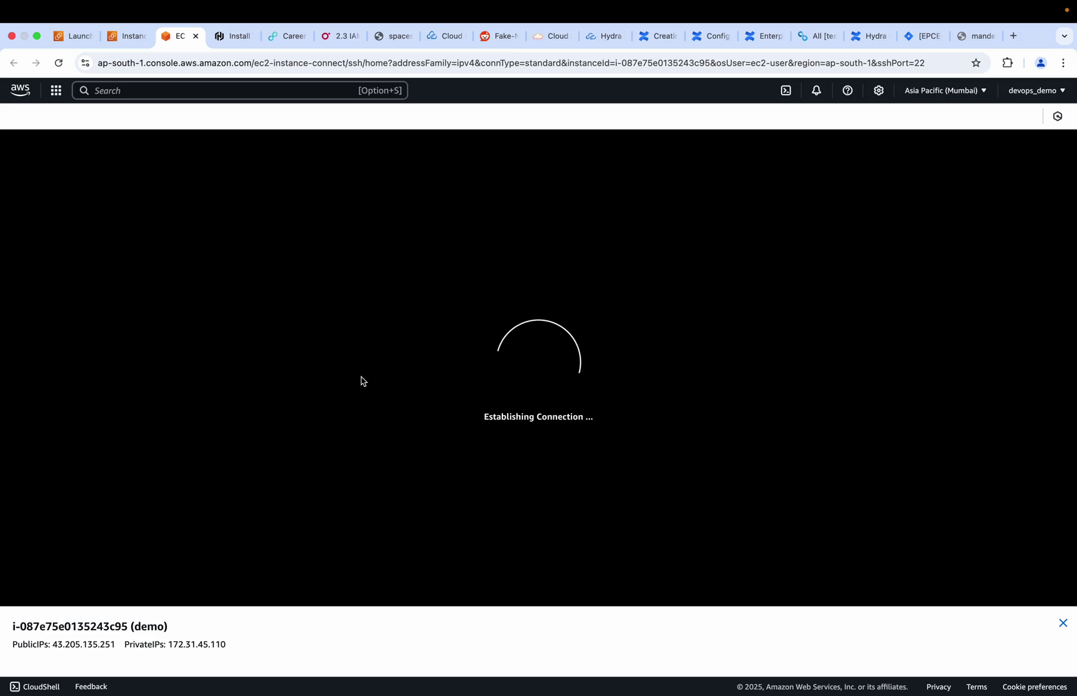
pyautogui.click(127, 36)
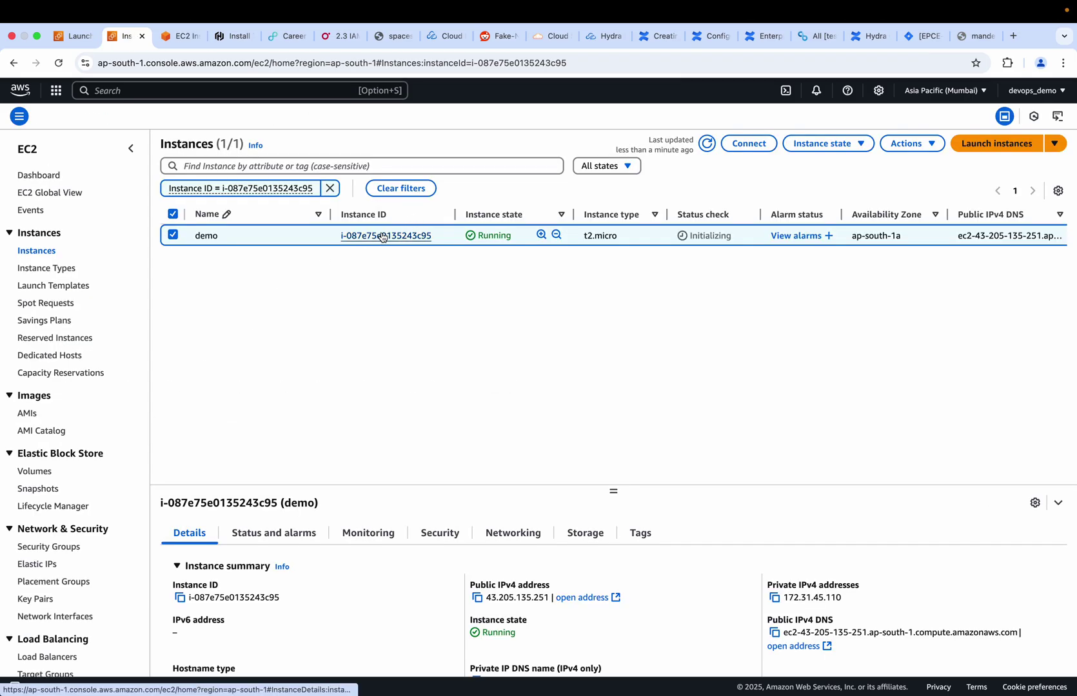
pyautogui.click(183, 38)
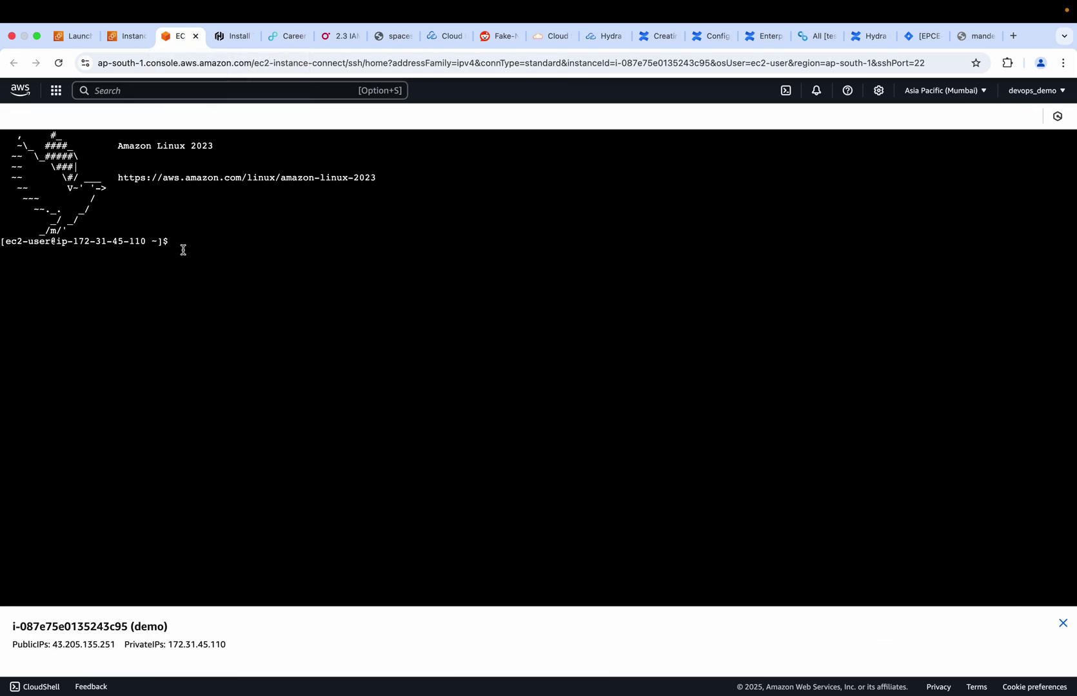
pyautogui.write('sudo su')
pyautogui.press('Return')
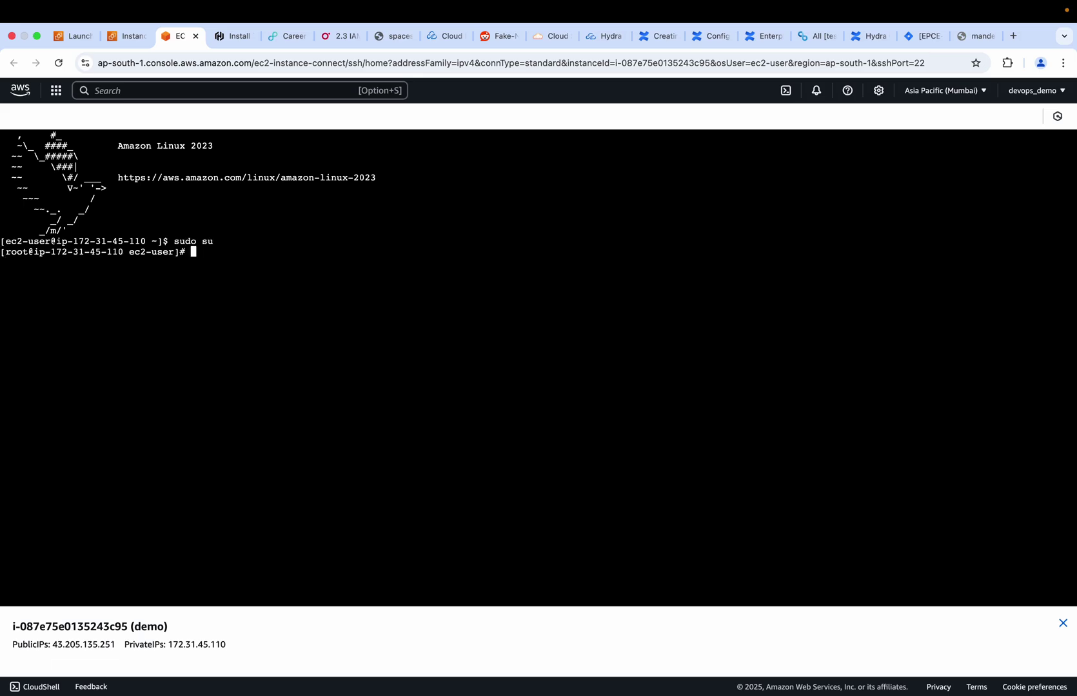
# - Check the installed Git and Python versions on the instance with git --version and python --version
pyautogui.write('git --version')
pyautogui.press('Return')
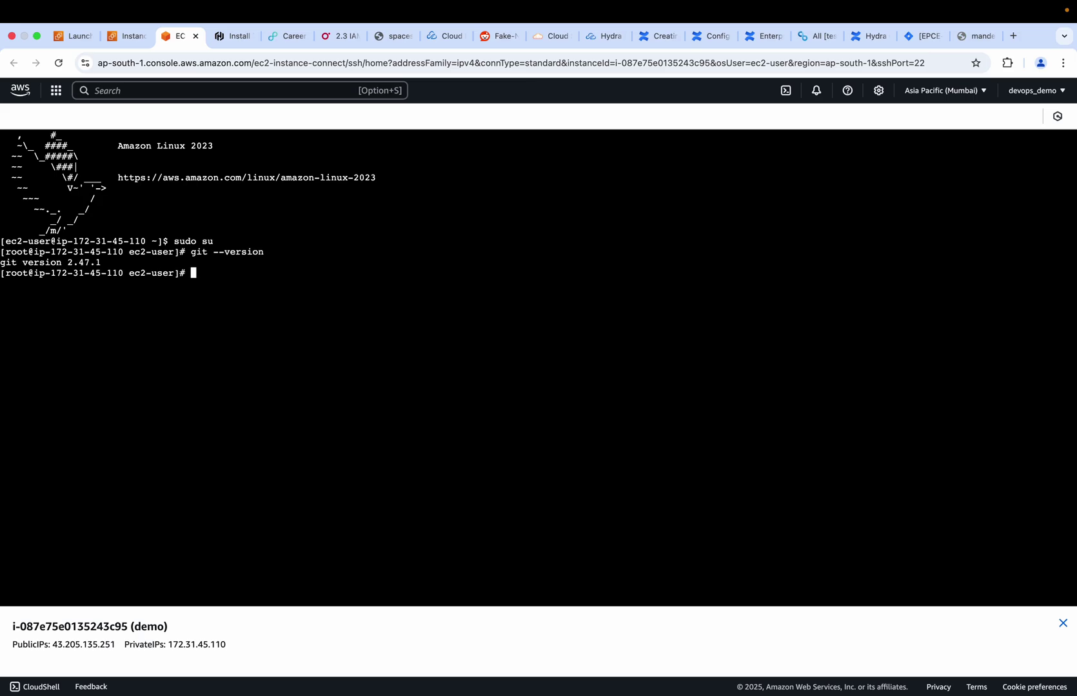
pyautogui.moveTo(107, 265); pyautogui.dragTo(2, 269)
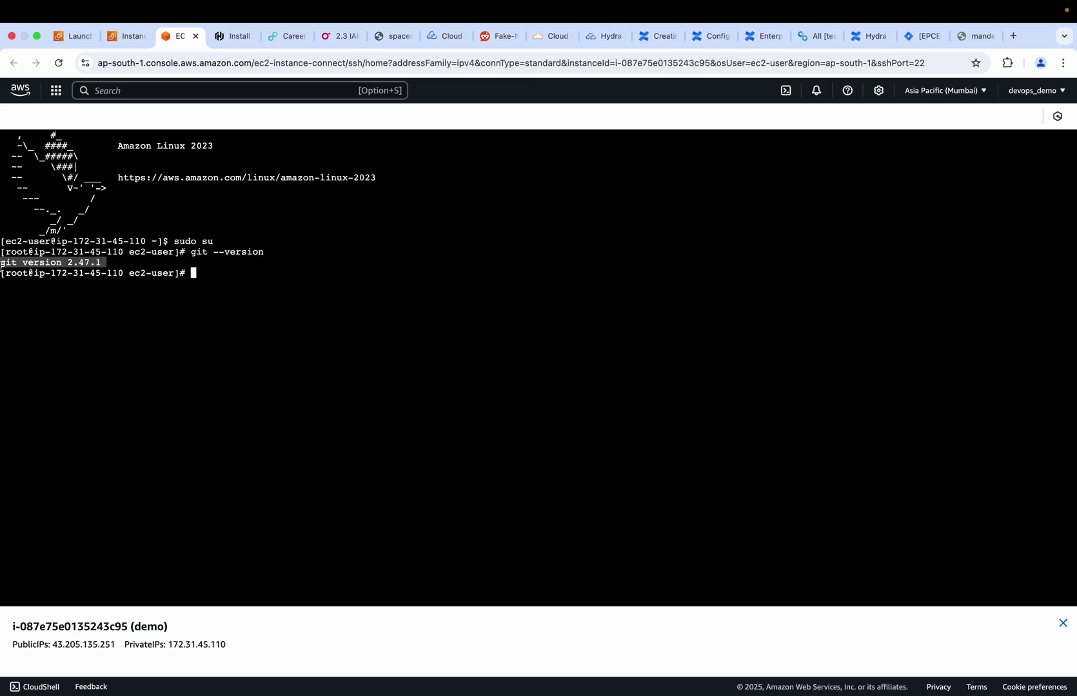
pyautogui.click(205, 277)
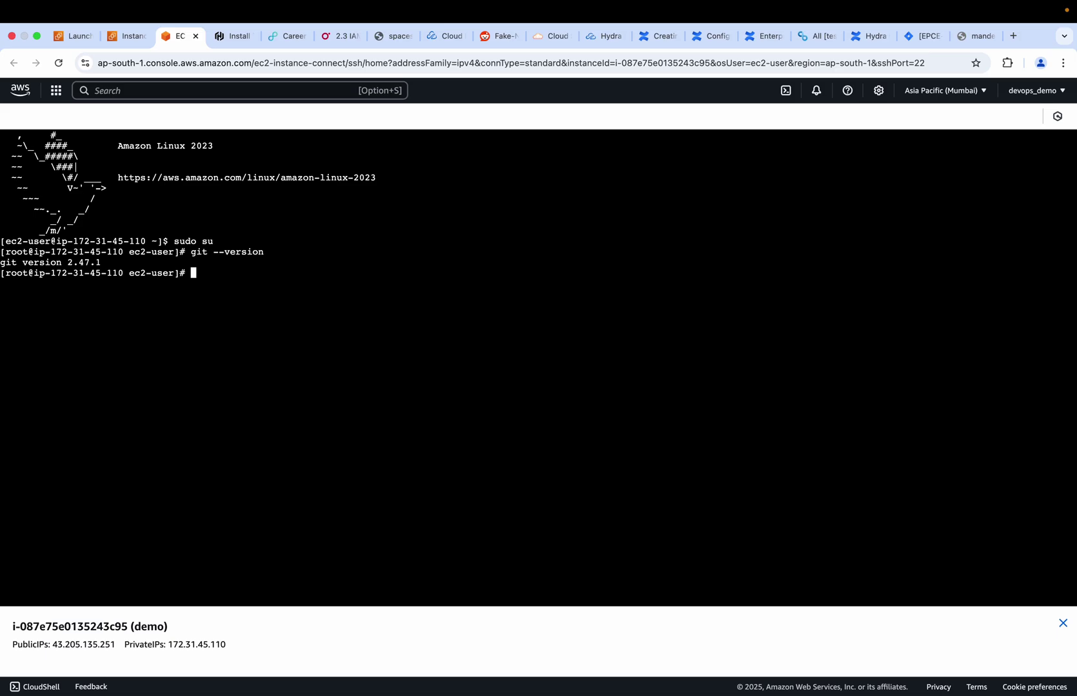
pyautogui.write('python --version')
pyautogui.press('Return')
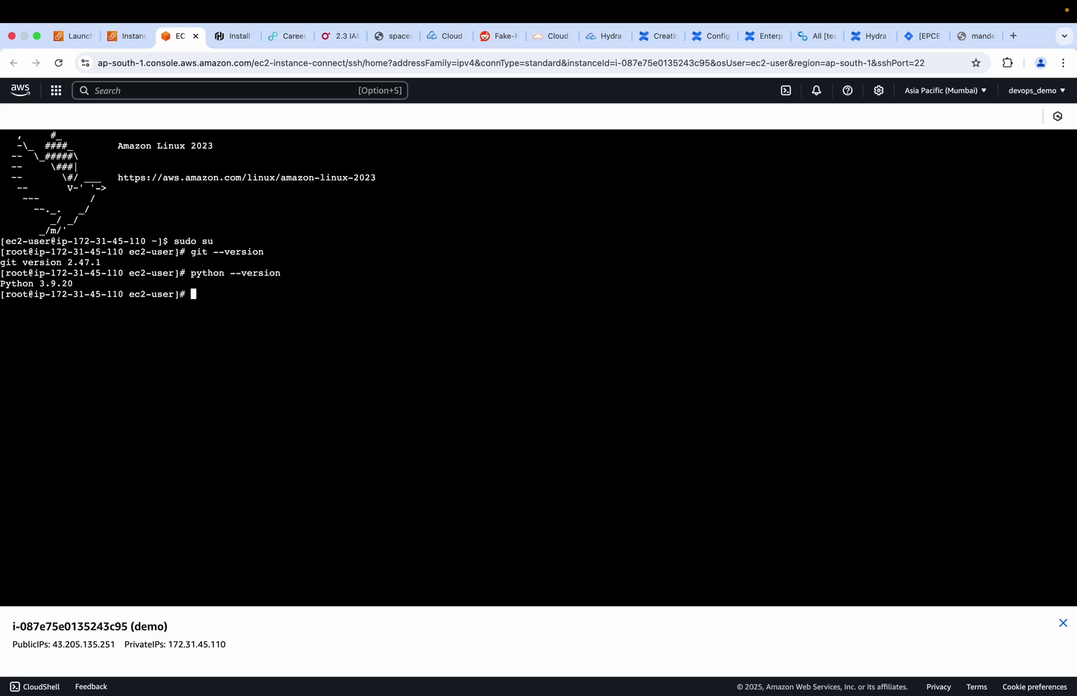
pyautogui.moveTo(161, 283); pyautogui.dragTo(2, 295)
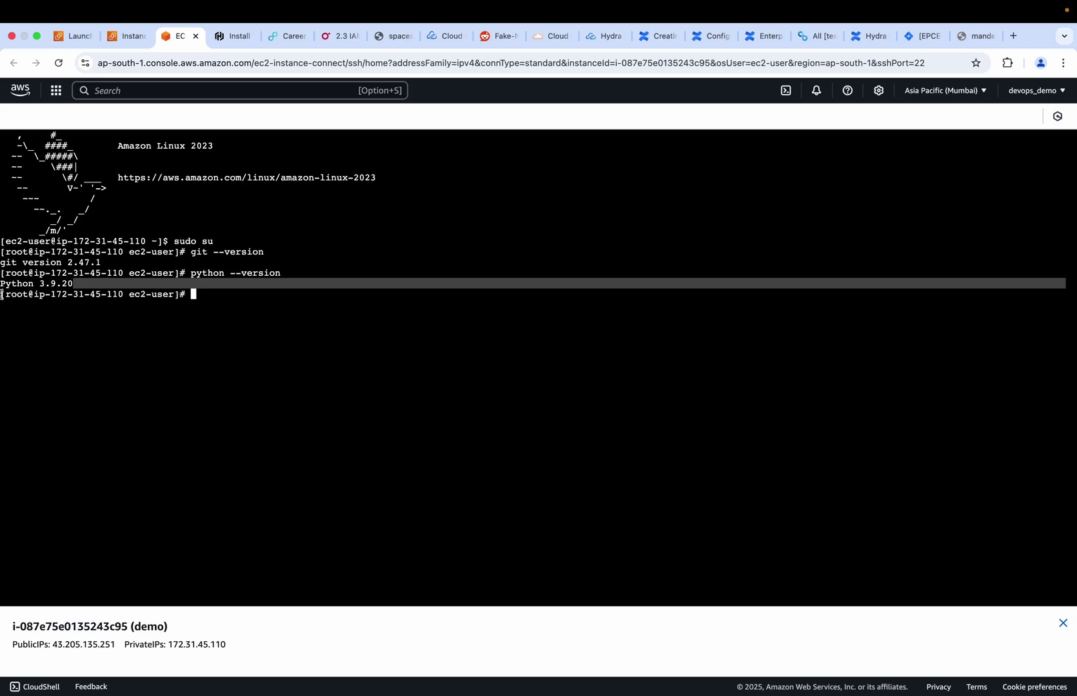
pyautogui.click(231, 298)
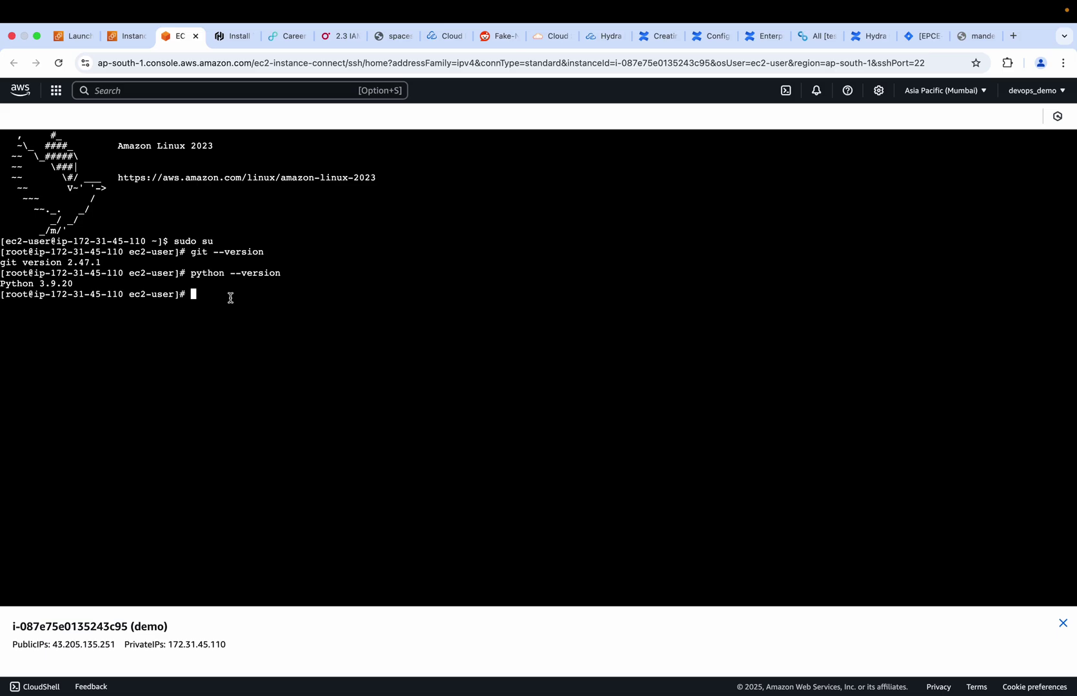
# - Check the state of the Docker service by running sudo systemctl status docker
pyautogui.write('sudo systenctl')
pyautogui.press('BackSpace')
pyautogui.press('BackSpace')
pyautogui.press('BackSpace')
pyautogui.press('BackSpace')
pyautogui.write('mctl status docker')
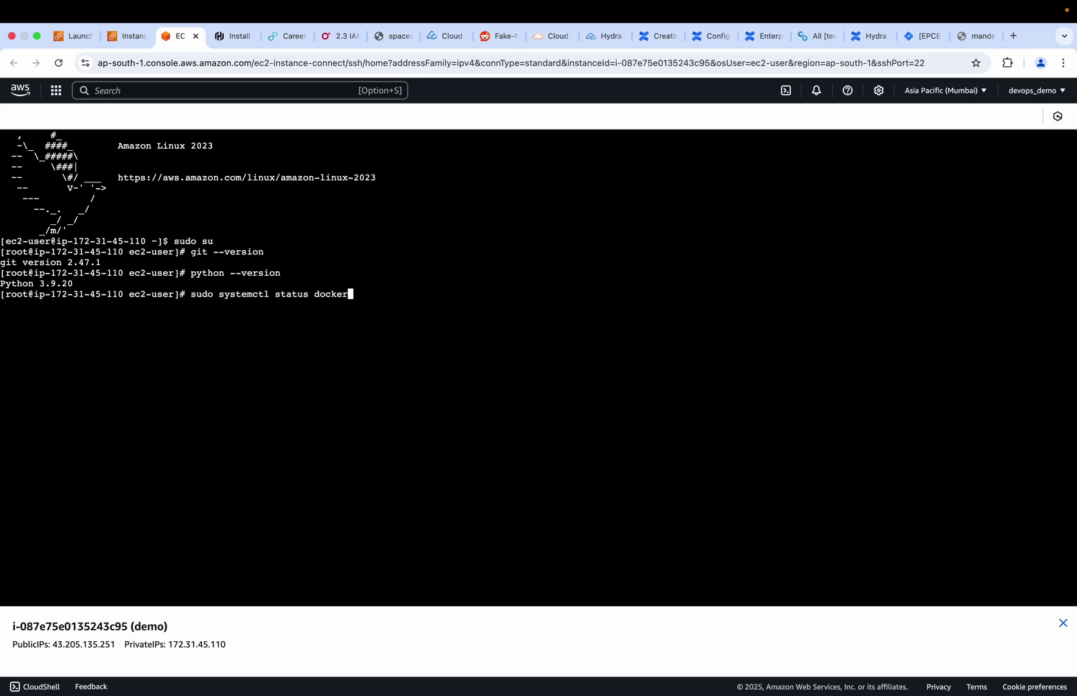
pyautogui.press('Return')
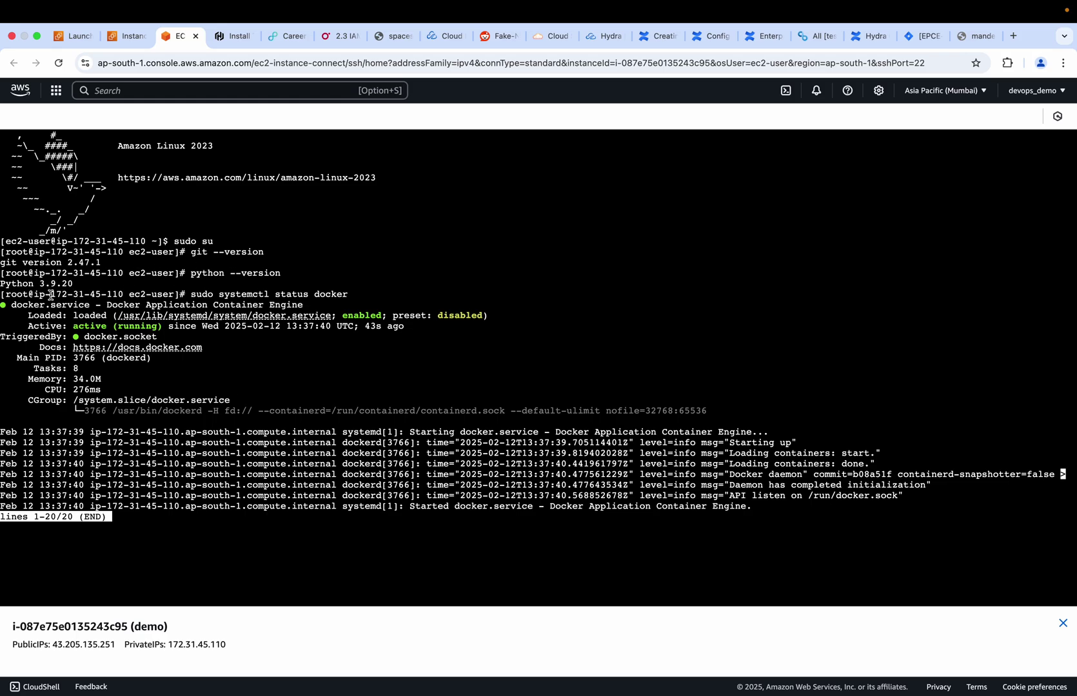
# - Switch to the PowerPoint presentation, show slide 38 with the Apache user data script and select its #!/bin/bash line
pyautogui.click(127, 36)
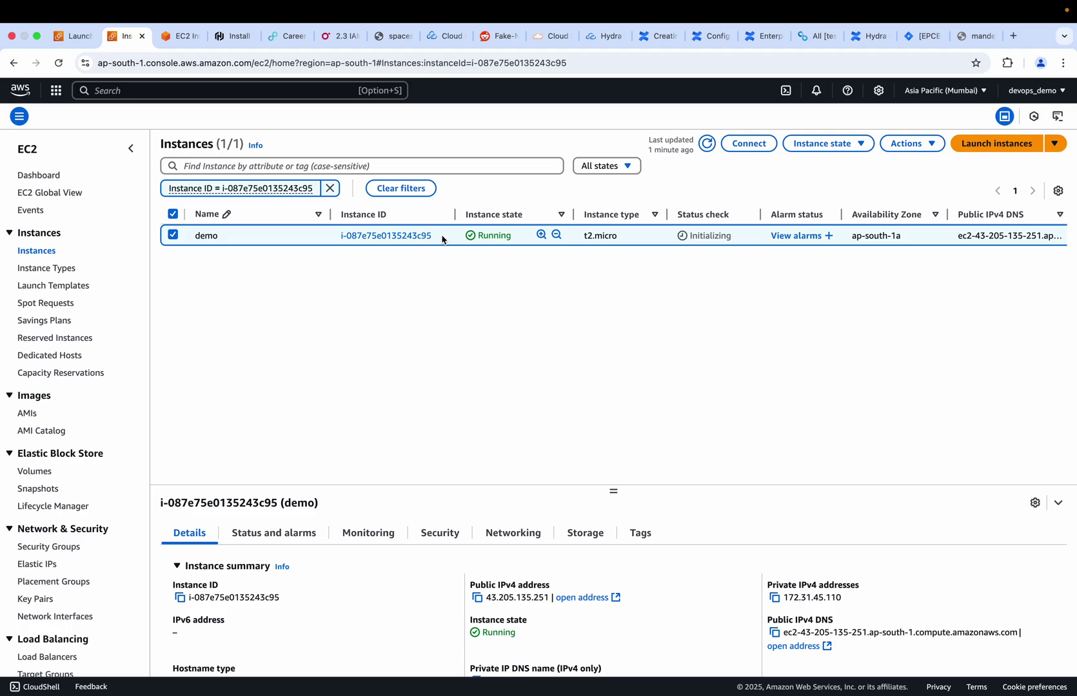
pyautogui.press('super+Tab')
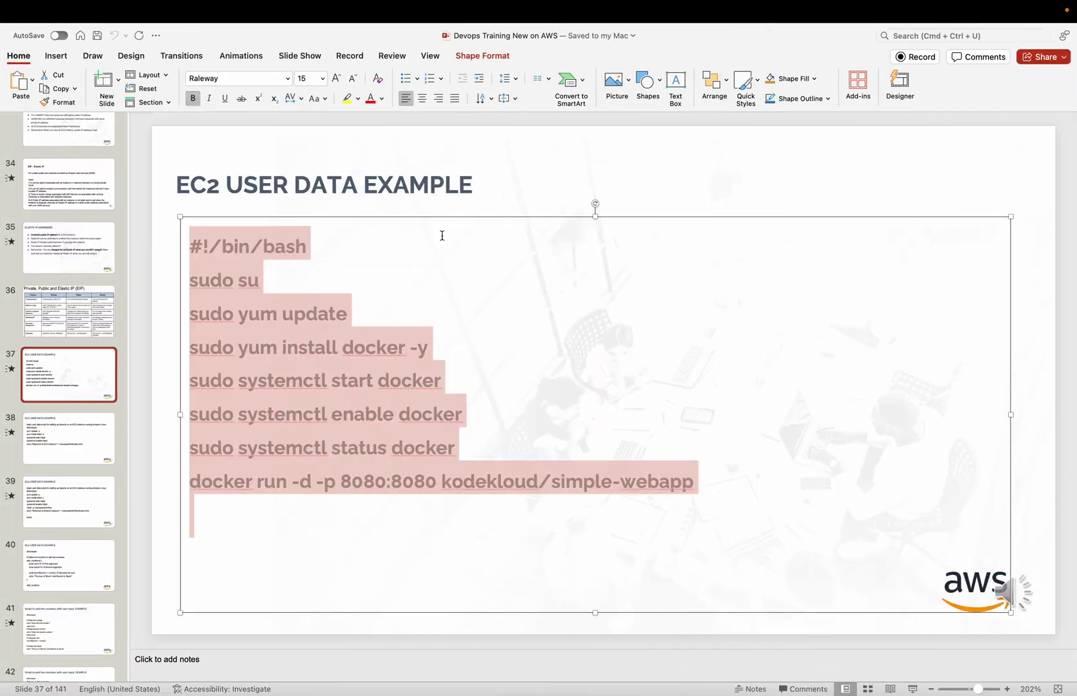
pyautogui.click(80, 453)
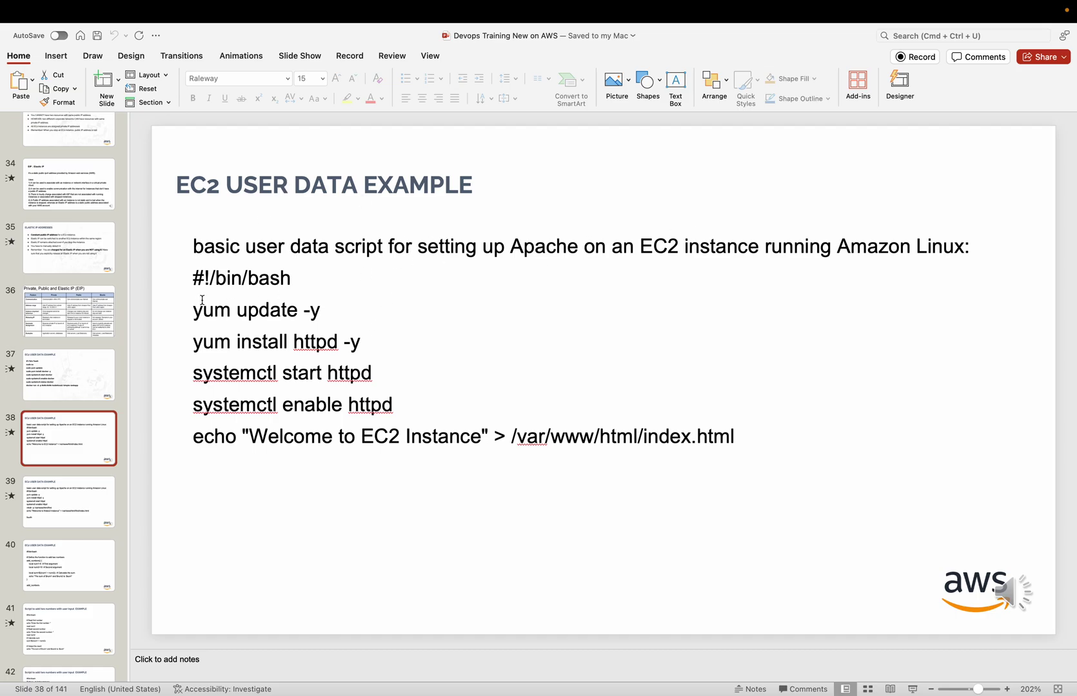
pyautogui.moveTo(192, 277); pyautogui.dragTo(294, 281)
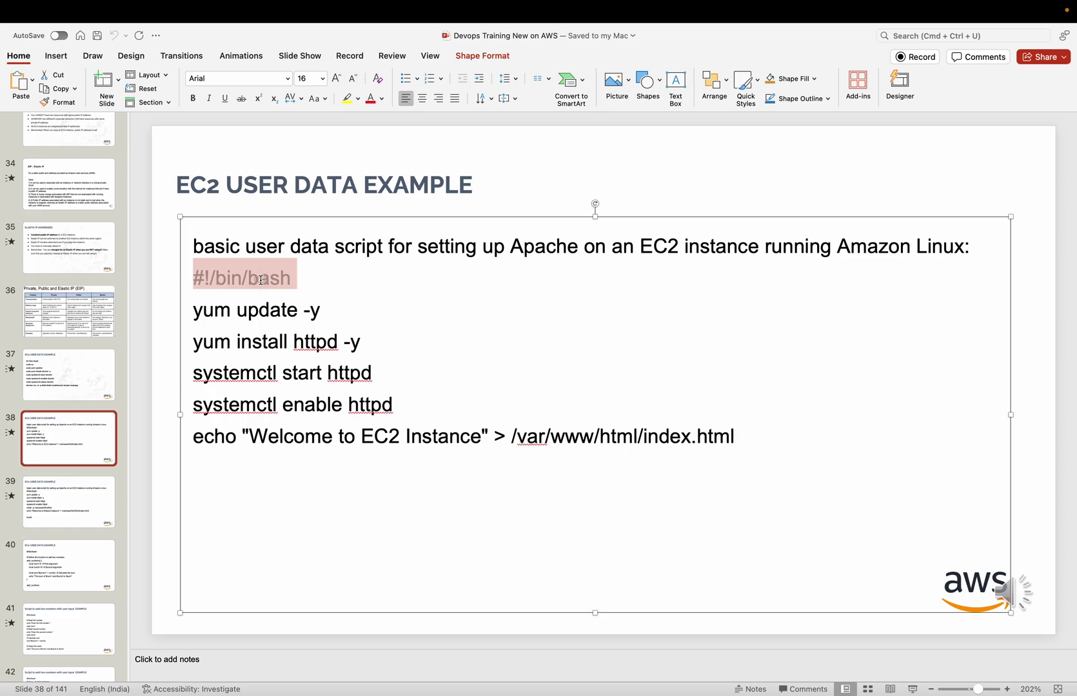
pyautogui.click(260, 279)
pyautogui.click(296, 278)
pyautogui.moveTo(296, 278); pyautogui.dragTo(192, 278)
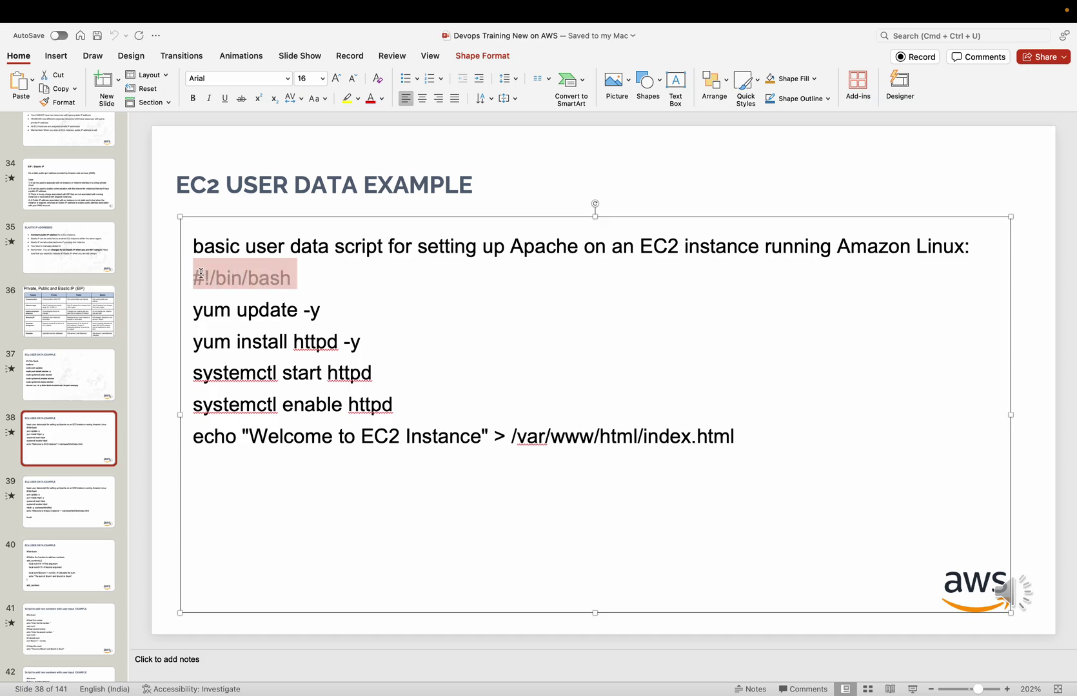